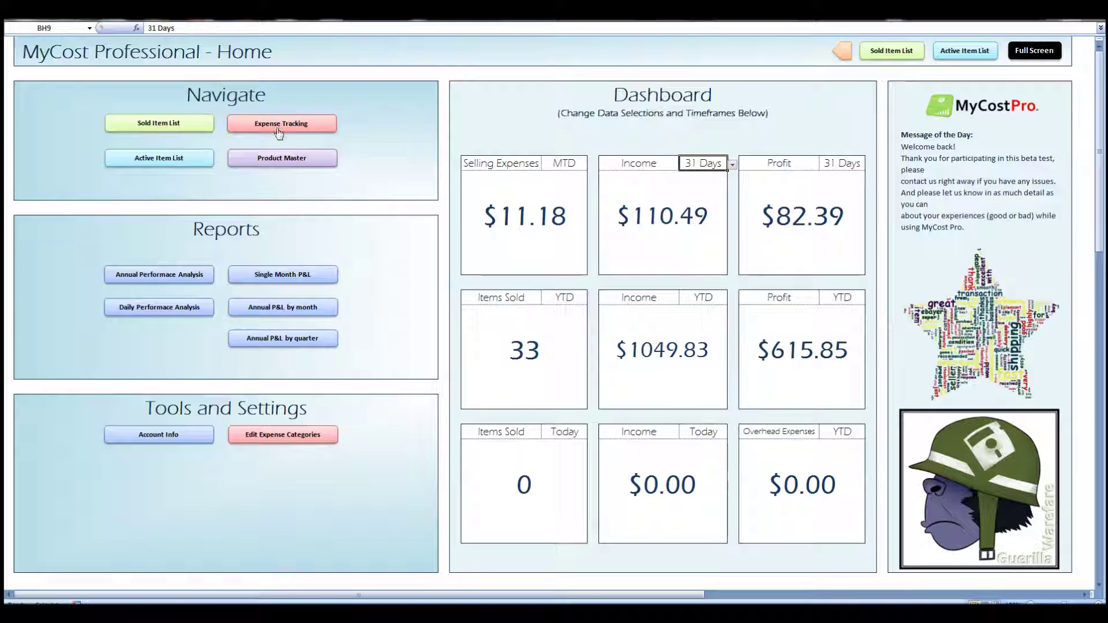
# Go from the Home dashboard to the Active Item List sheet
pyautogui.click(202, 164)
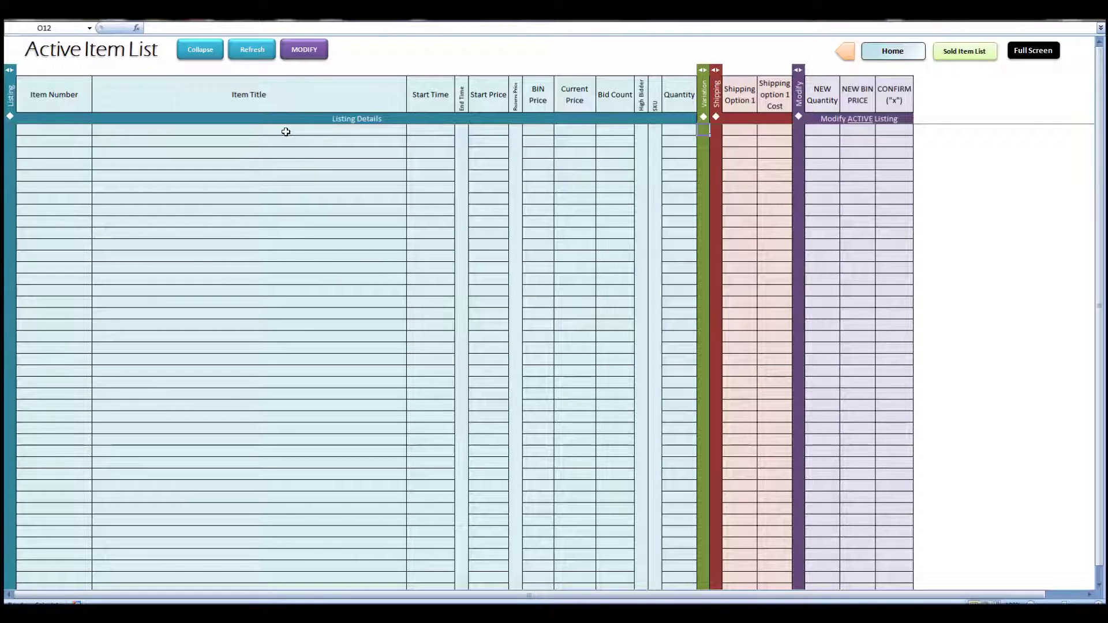
# Refresh the eBay listings and acknowledge the 3 listings returned
pyautogui.click(253, 51)
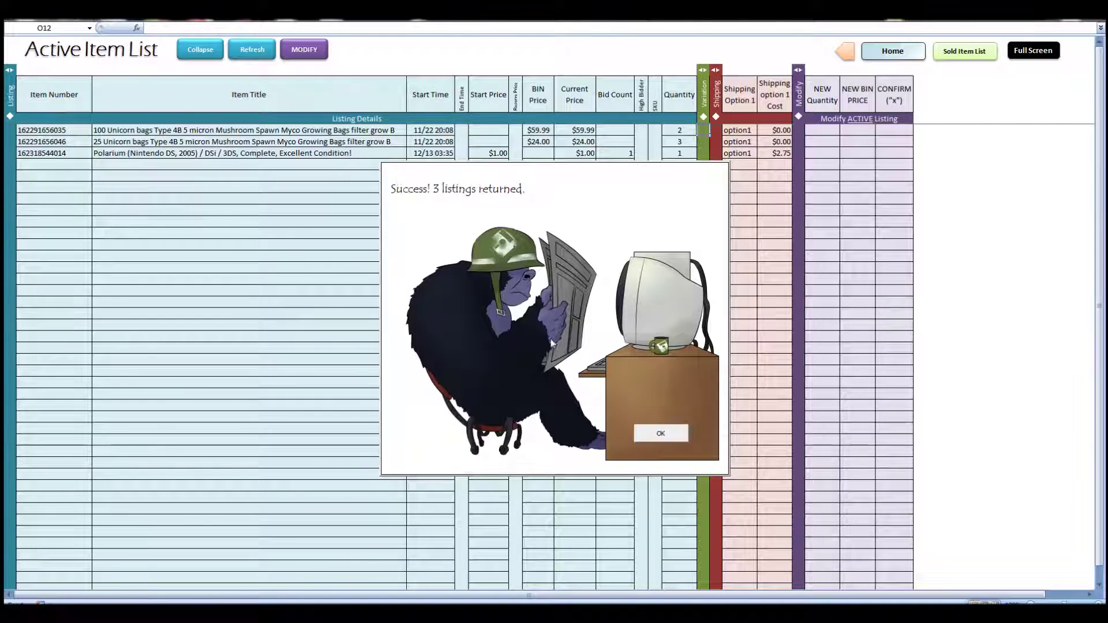
pyautogui.click(661, 433)
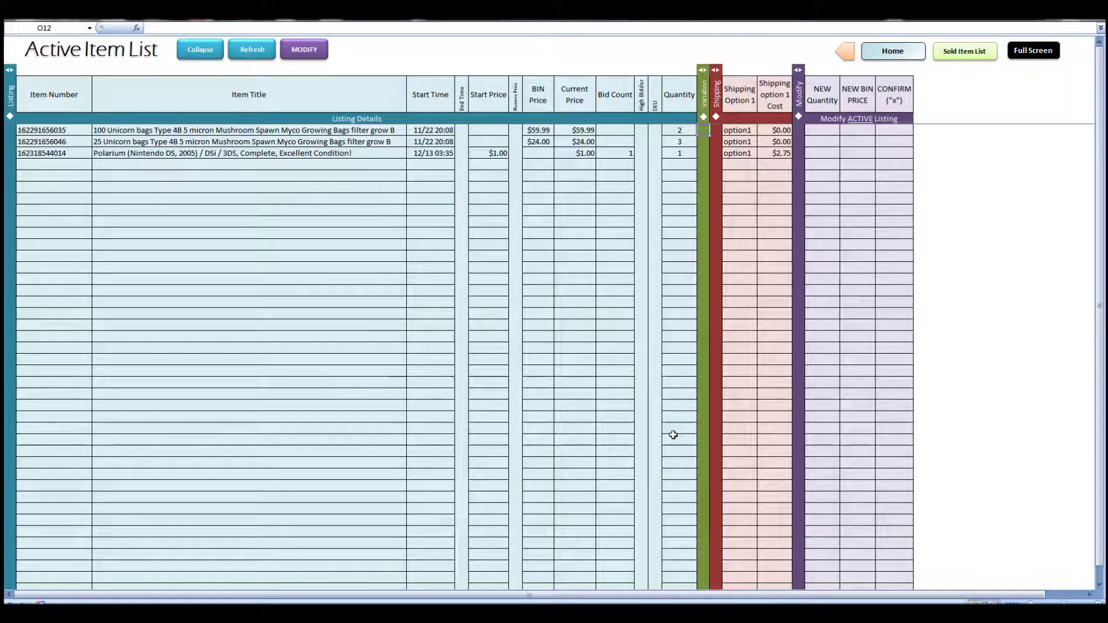
# Collapse Item Title, mark the SKU column hidden with 'h', then re-expand Item Title
pyautogui.click(236, 99)
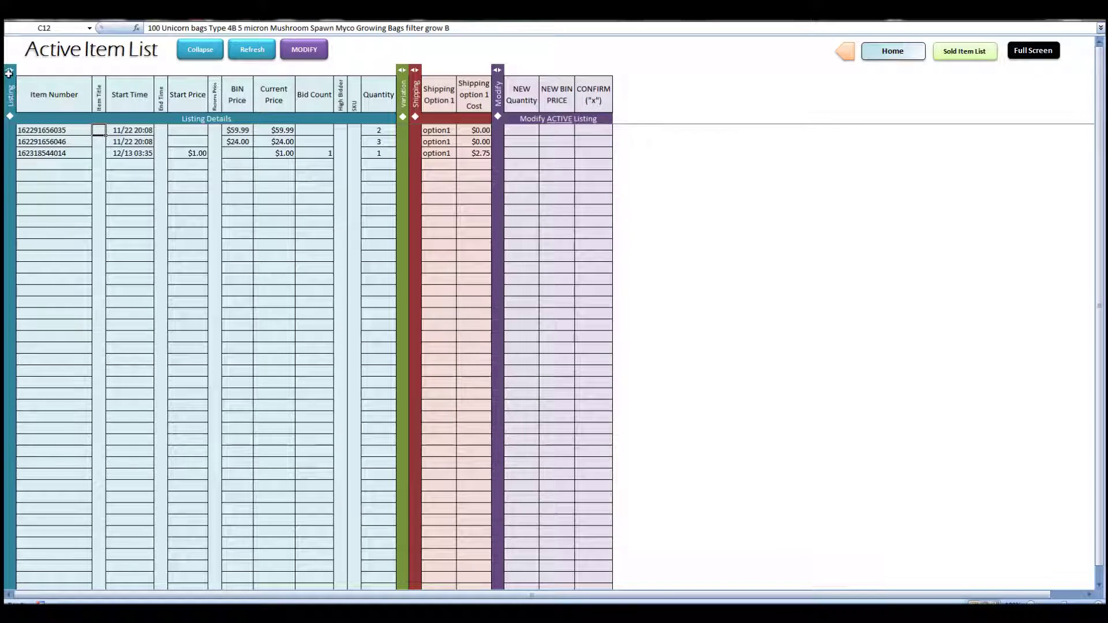
pyautogui.click(9, 71)
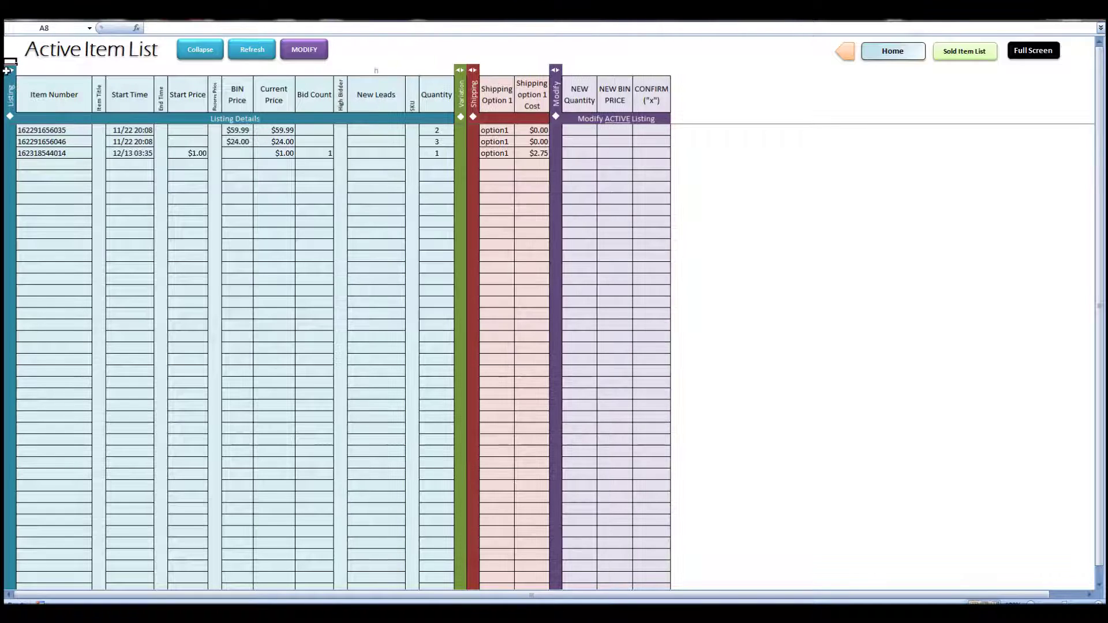
pyautogui.click(390, 68)
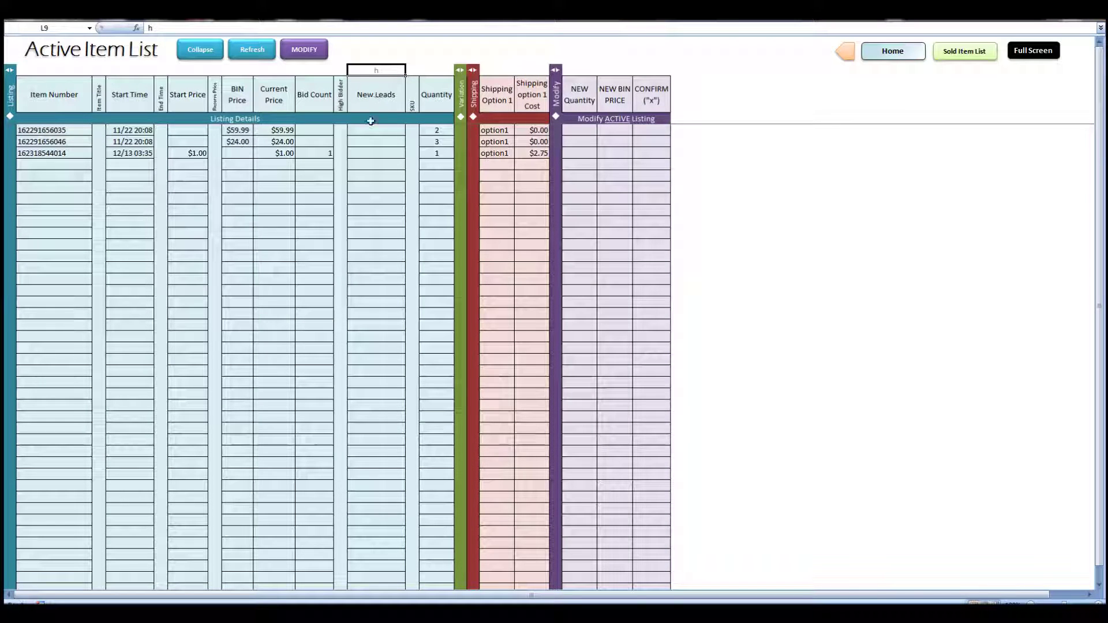
pyautogui.click(413, 70)
pyautogui.write('h')
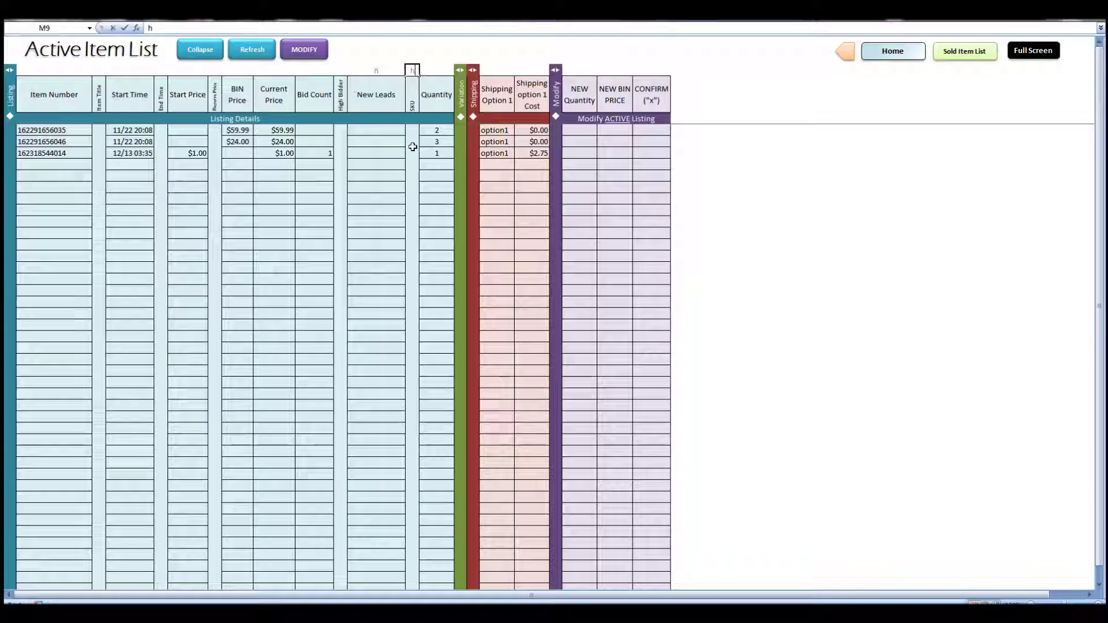
pyautogui.click(9, 70)
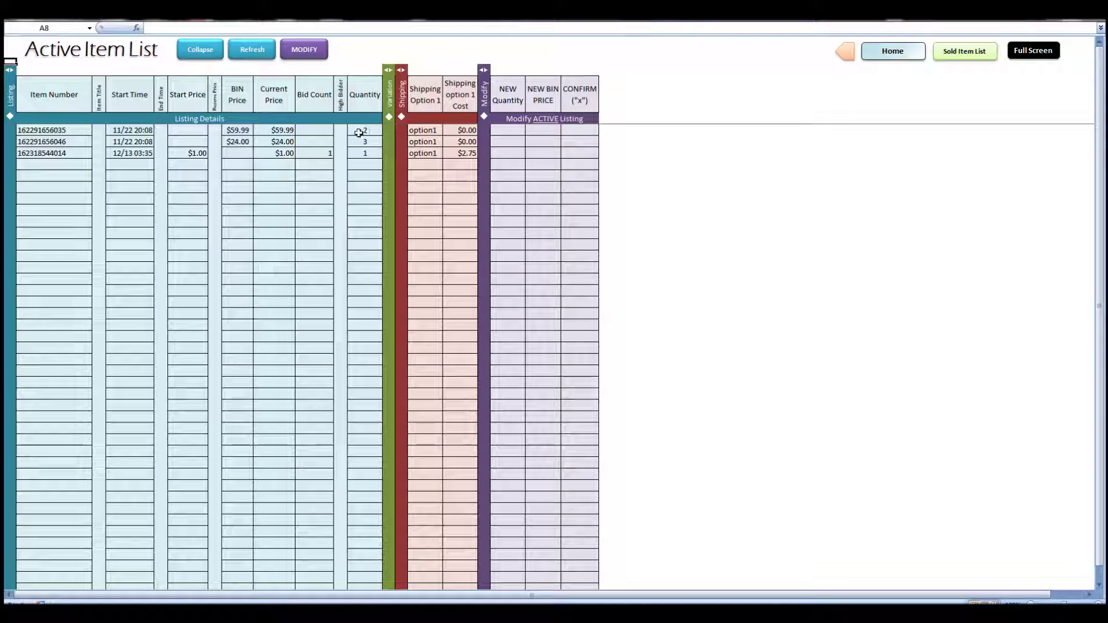
pyautogui.click(99, 130)
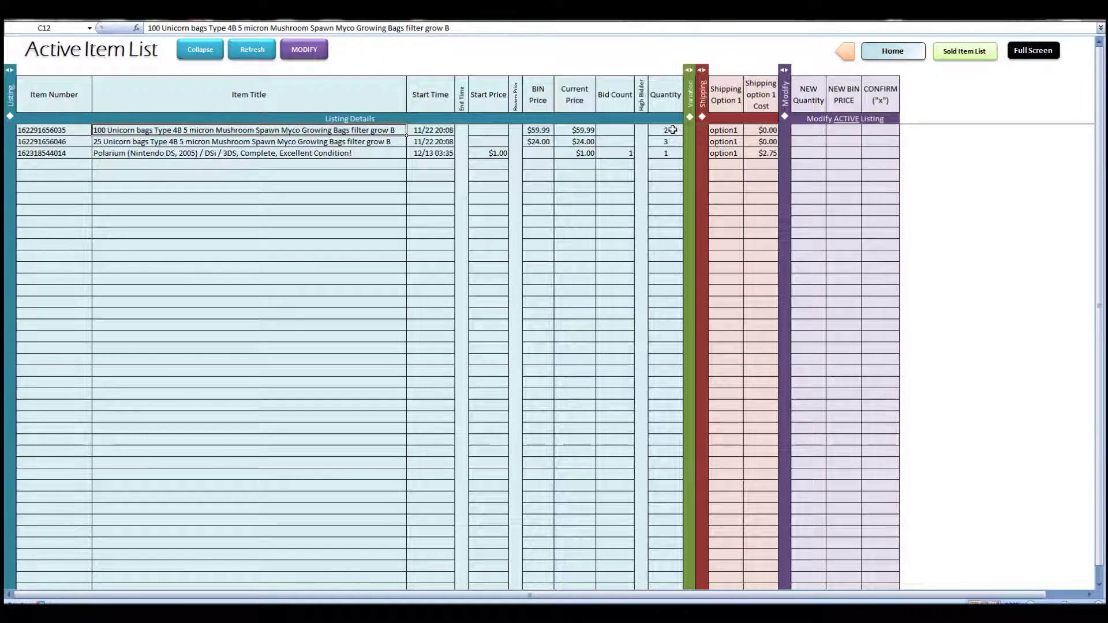
# Enter a new quantity of 3 for the first Unicorn bags listing and confirm it with x
pyautogui.click(811, 129)
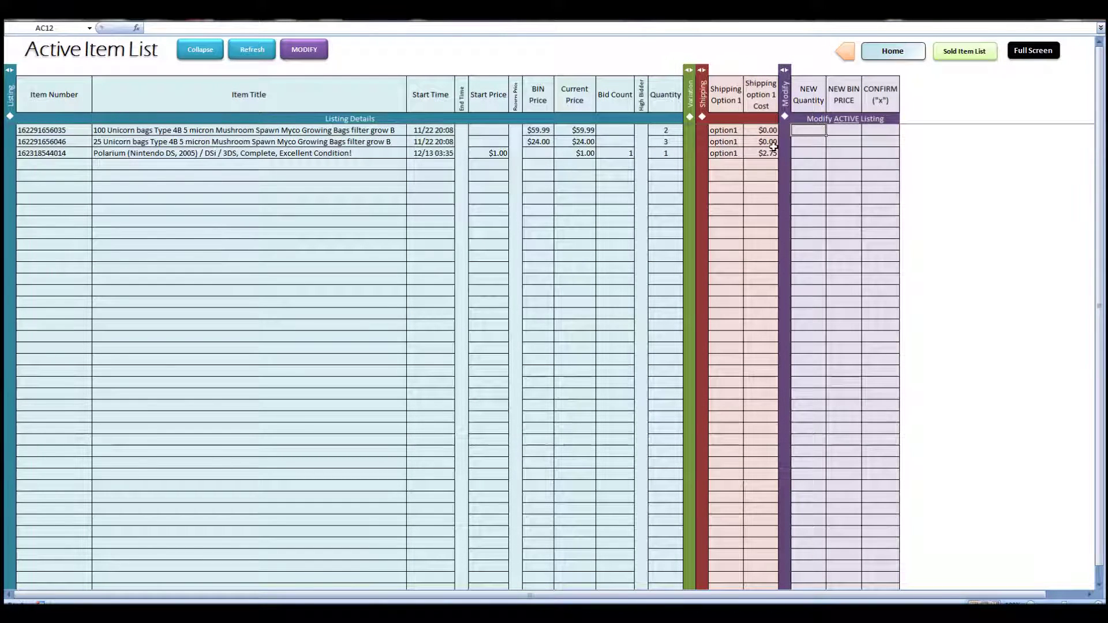
pyautogui.write('3')
pyautogui.click(876, 128)
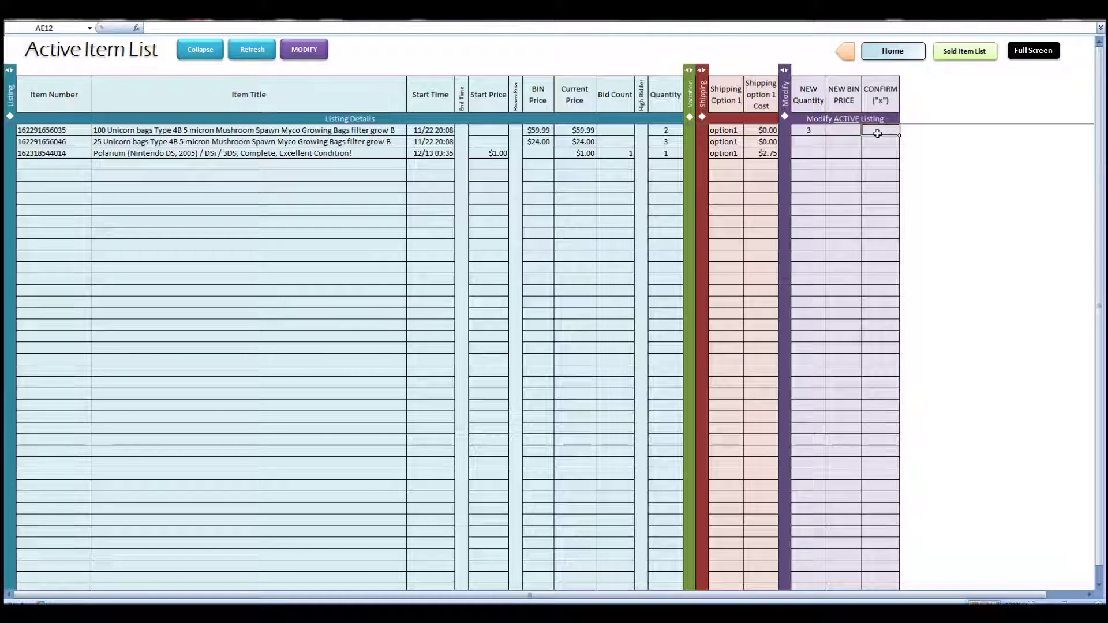
pyautogui.write('x')
pyautogui.click(875, 141)
# Push the quantity change to the live eBay listing and reload the listings
pyautogui.click(315, 56)
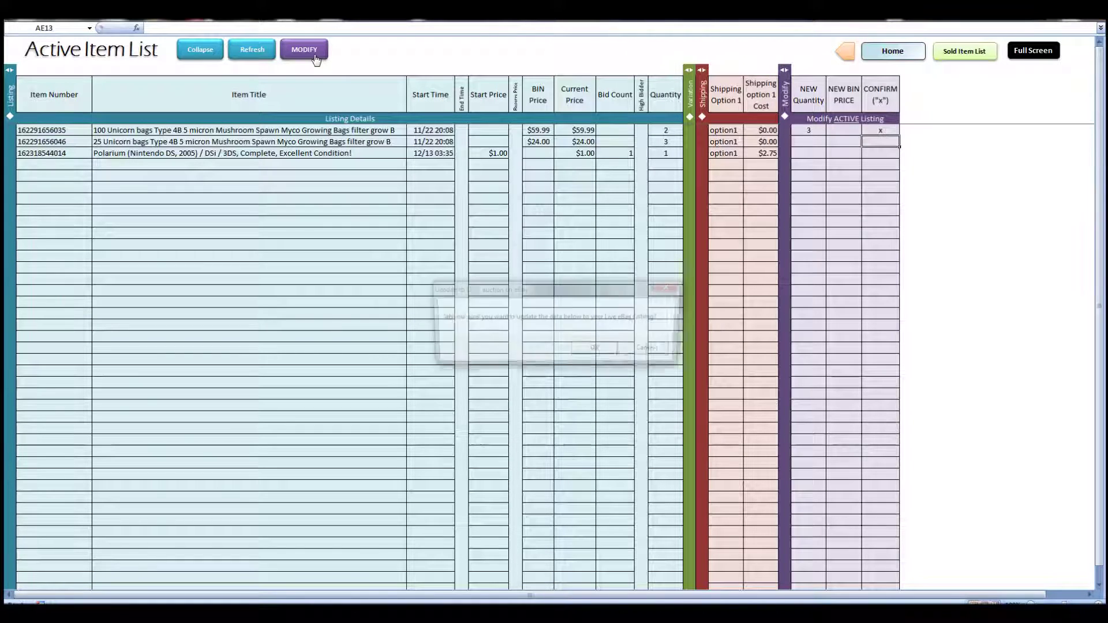
pyautogui.click(597, 349)
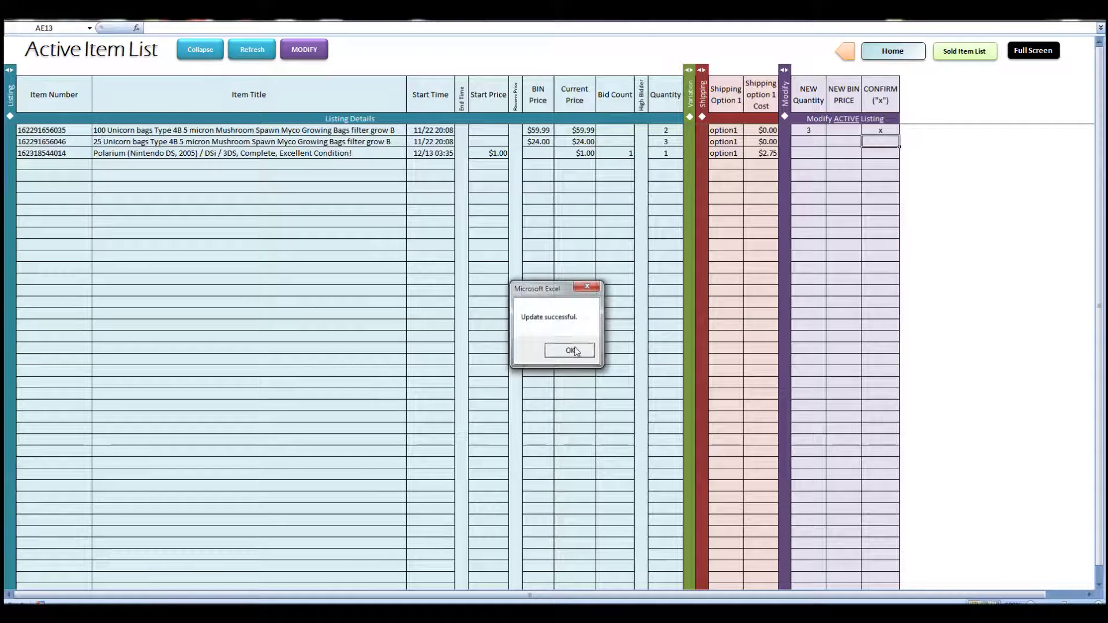
pyautogui.click(570, 348)
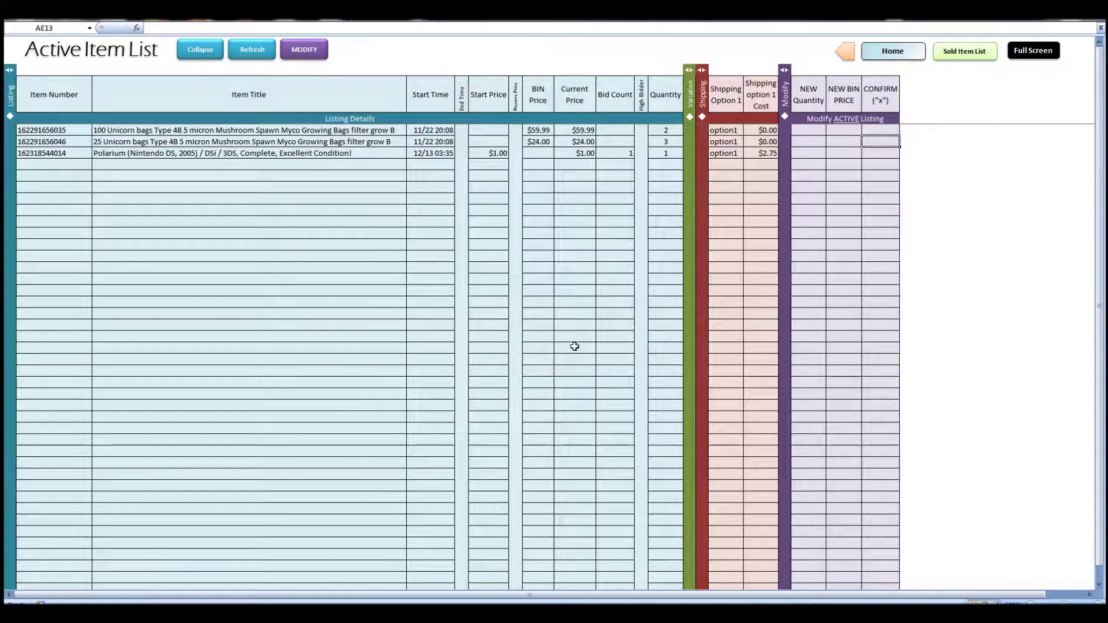
pyautogui.click(260, 54)
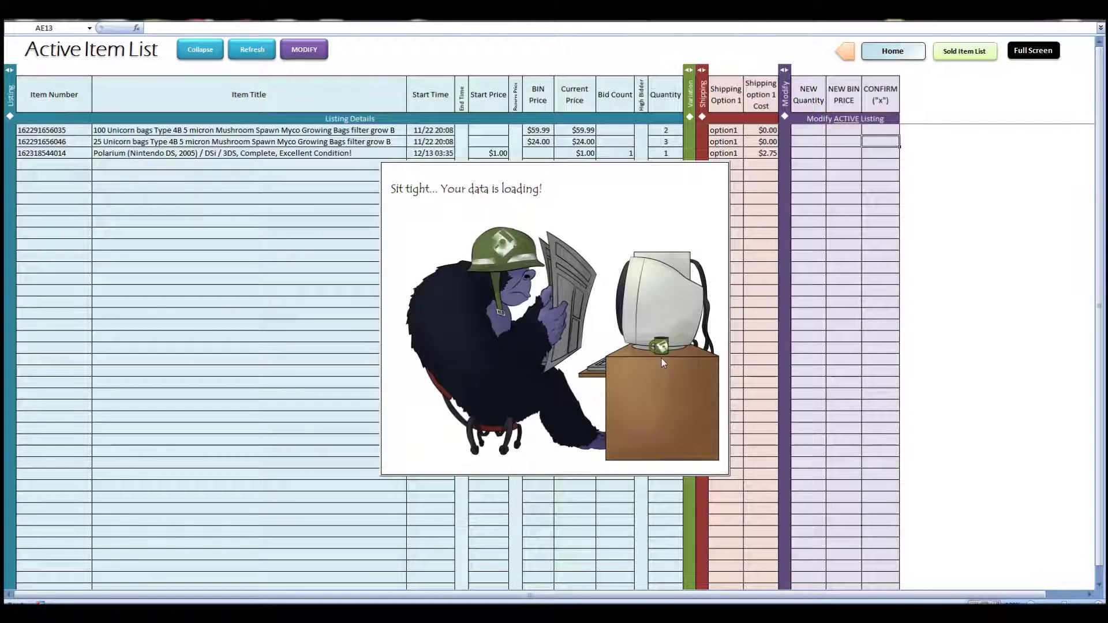
pyautogui.click(662, 434)
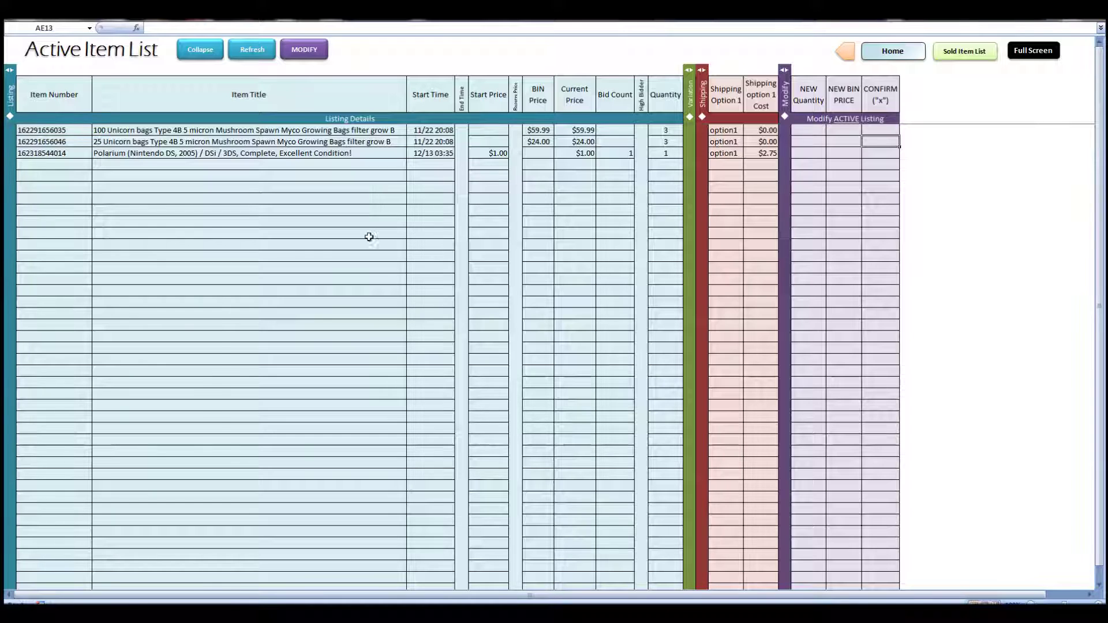
# Enter new BIN prices 59.98 and 24.98 for both Unicorn bags listings and confirm each with x
pyautogui.click(803, 129)
pyautogui.click(847, 129)
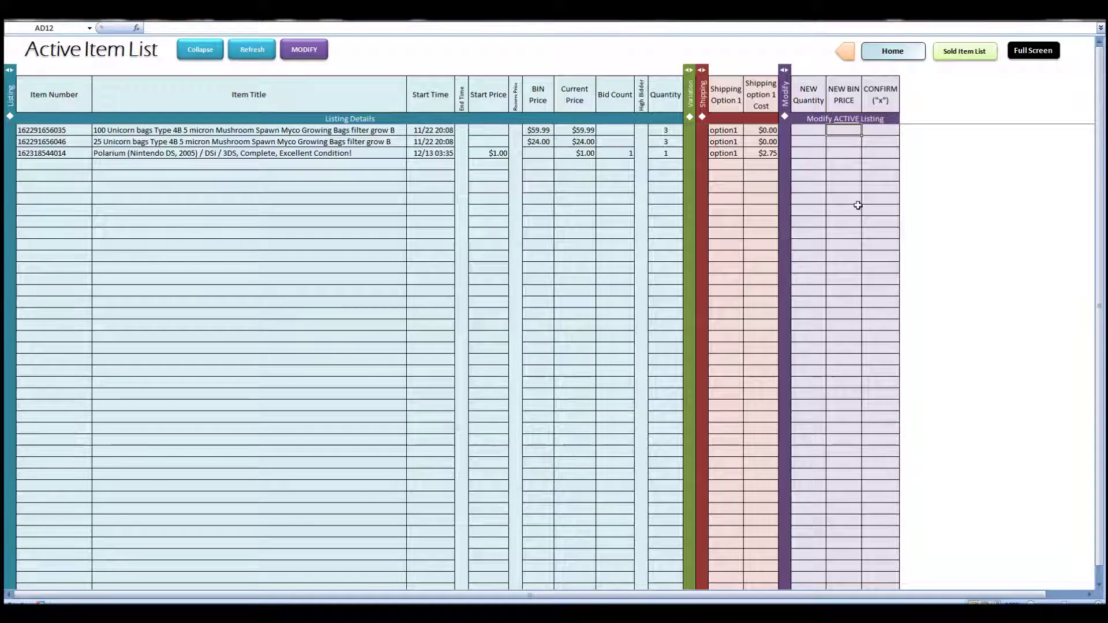
pyautogui.write('59.98')
pyautogui.press('Return')
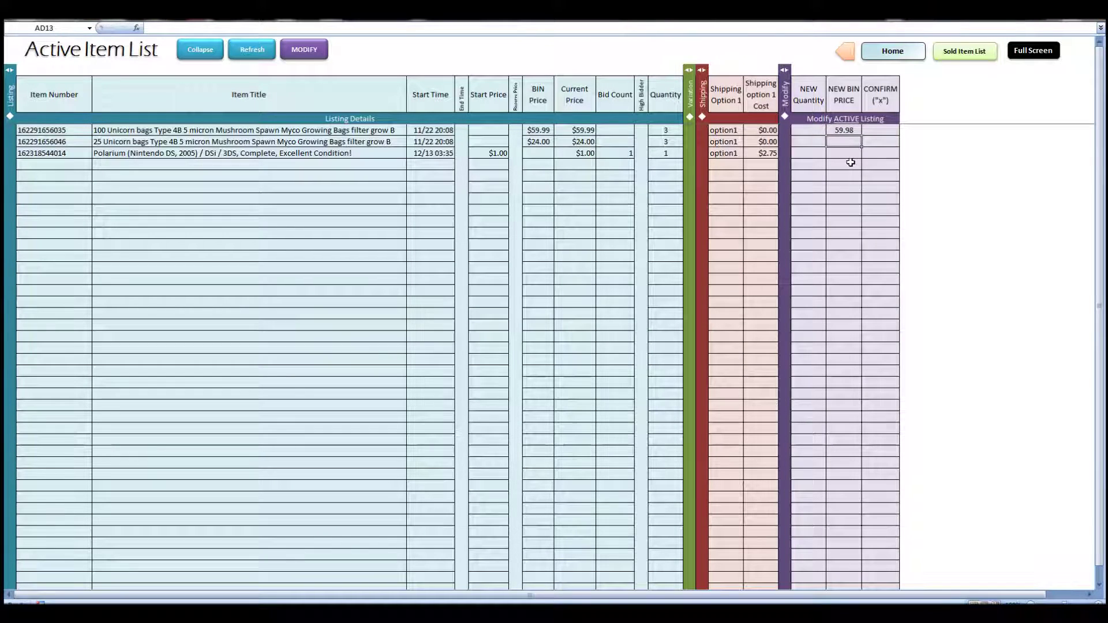
pyautogui.write('24.98')
pyautogui.click(875, 131)
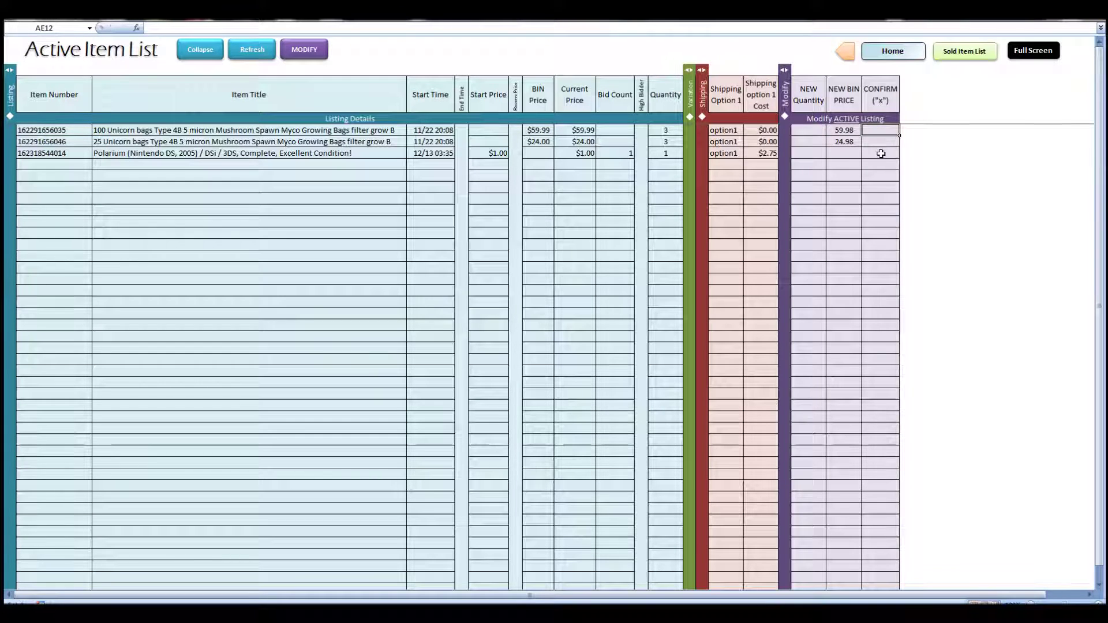
pyautogui.write('x')
pyautogui.press('Return')
pyautogui.write('x')
pyautogui.press('Return')
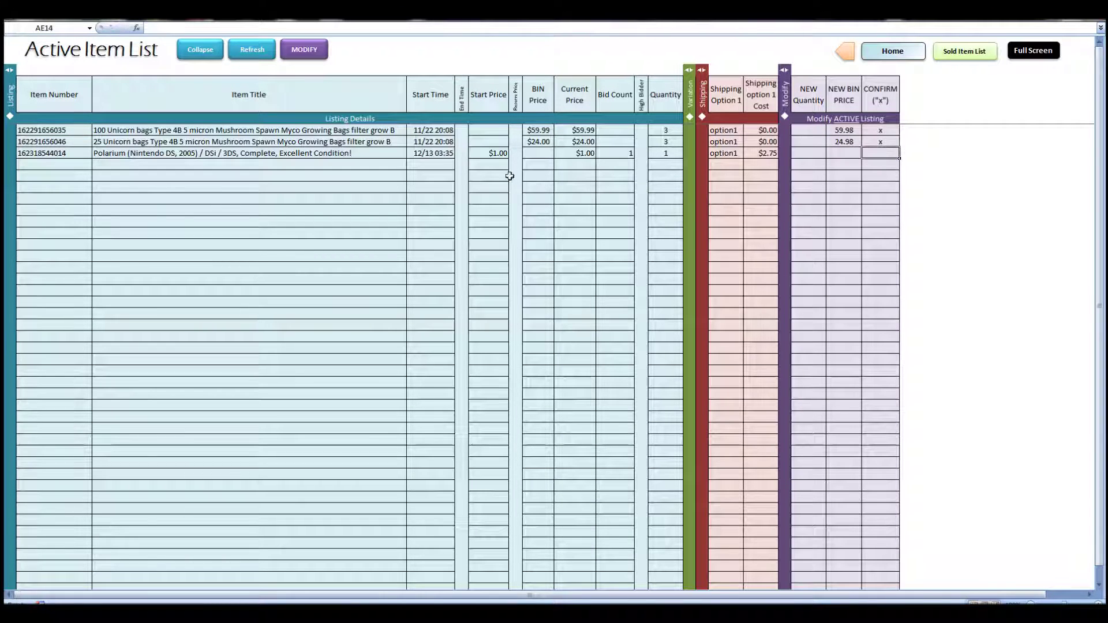
# Send the new prices to eBay, reload the listings, and return to the home dashboard
pyautogui.click(306, 57)
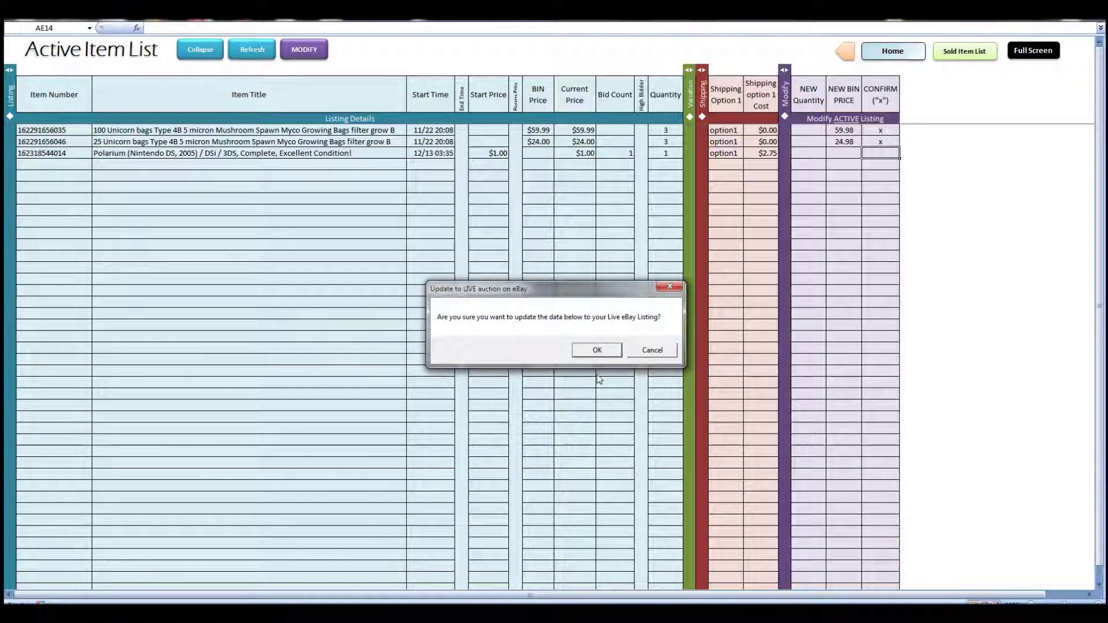
pyautogui.click(606, 352)
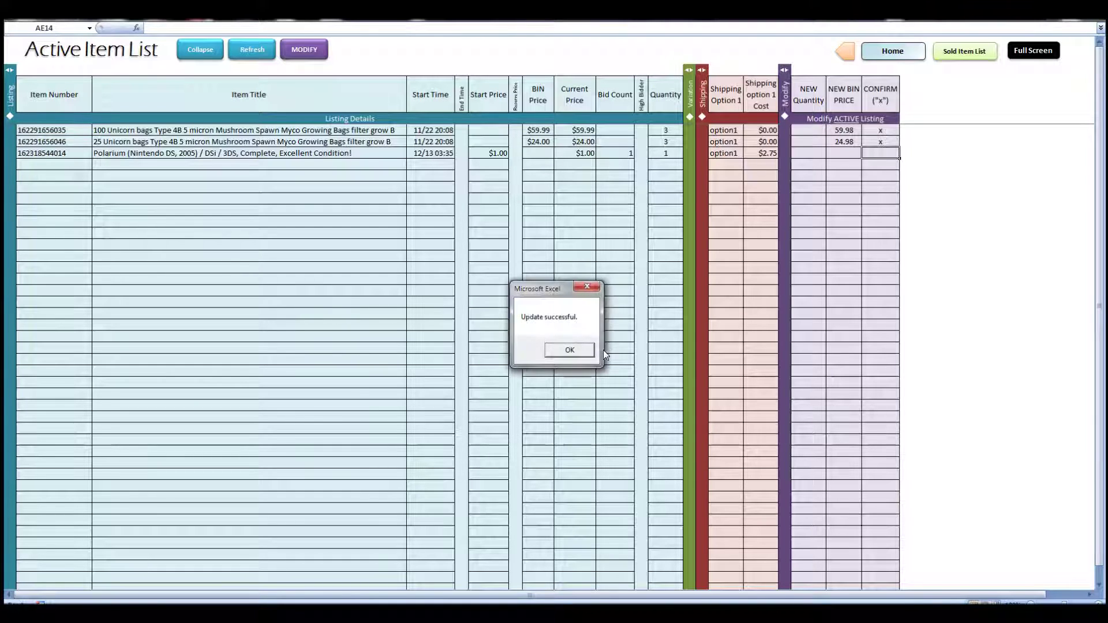
pyautogui.click(568, 351)
pyautogui.click(252, 49)
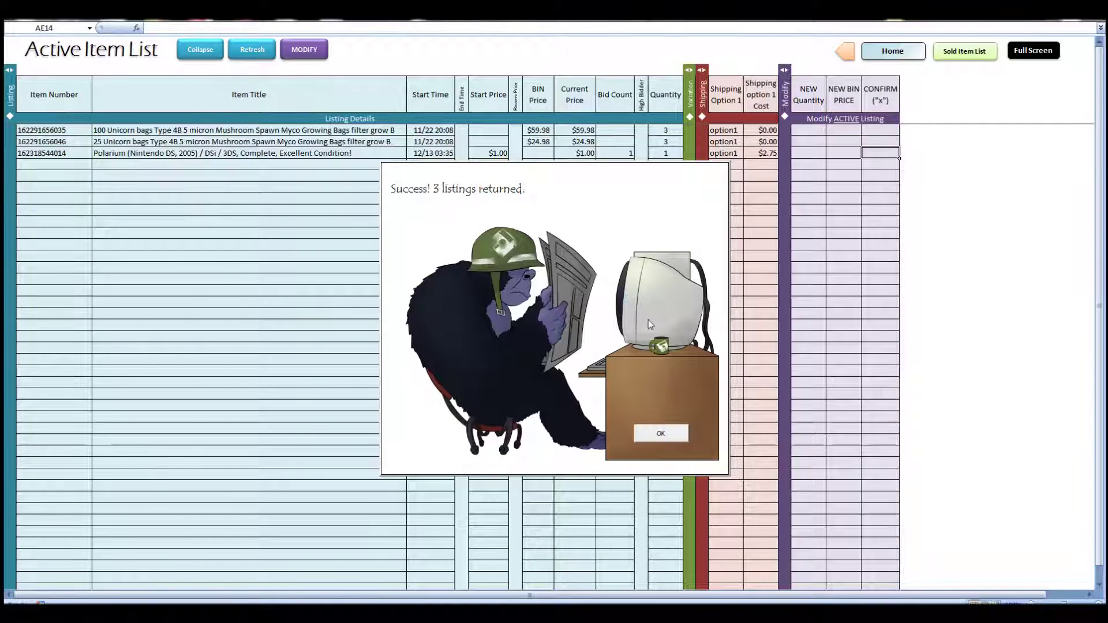
pyautogui.click(663, 432)
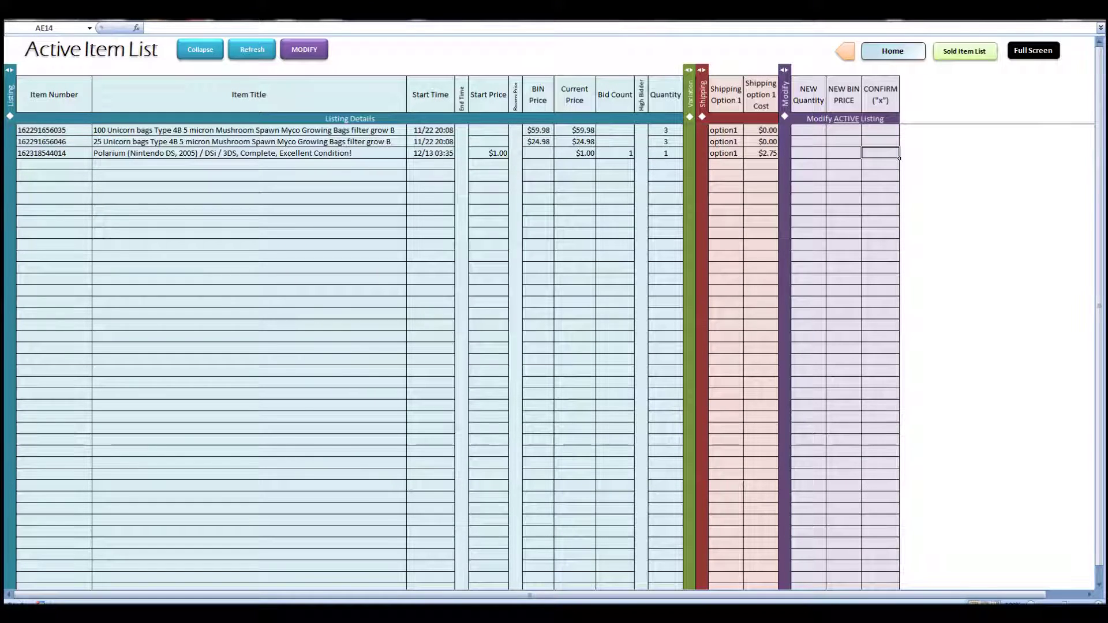
pyautogui.click(895, 59)
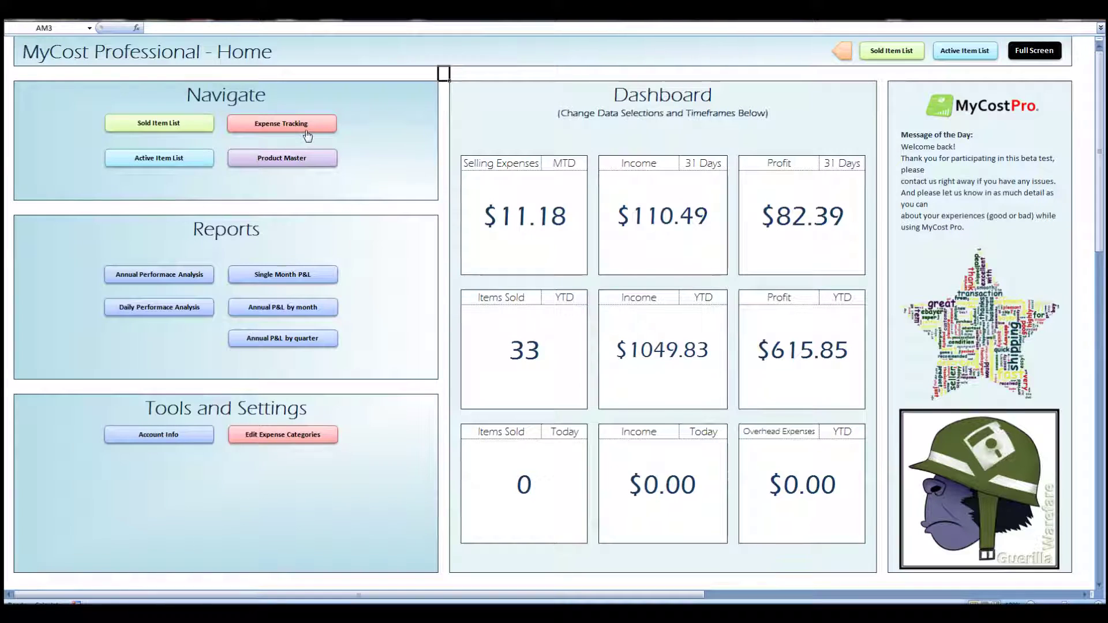
# On Expense Tracking, start a 3/1/2016 expense under Utilities with subcategory Gas
pyautogui.click(285, 124)
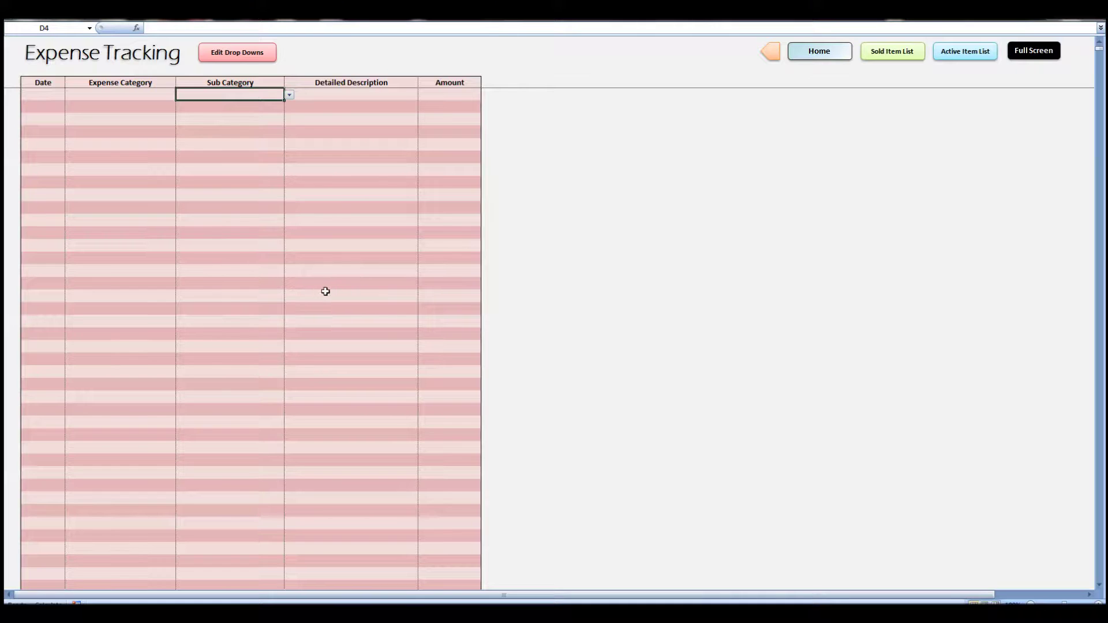
pyautogui.click(42, 93)
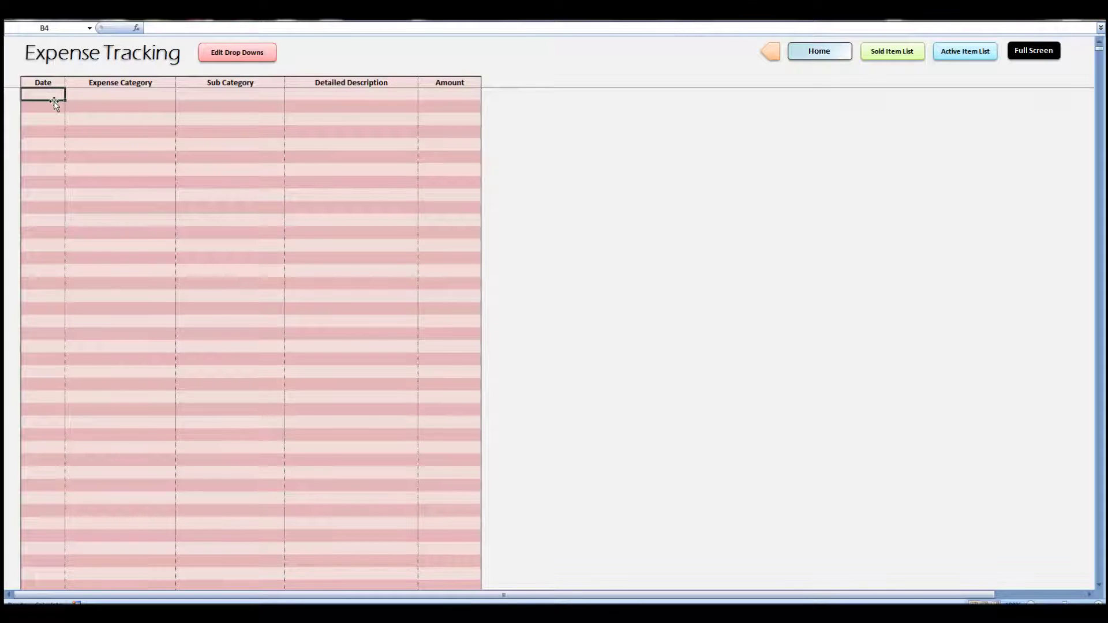
pyautogui.write('3/1')
pyautogui.press('Return')
pyautogui.press('Return')
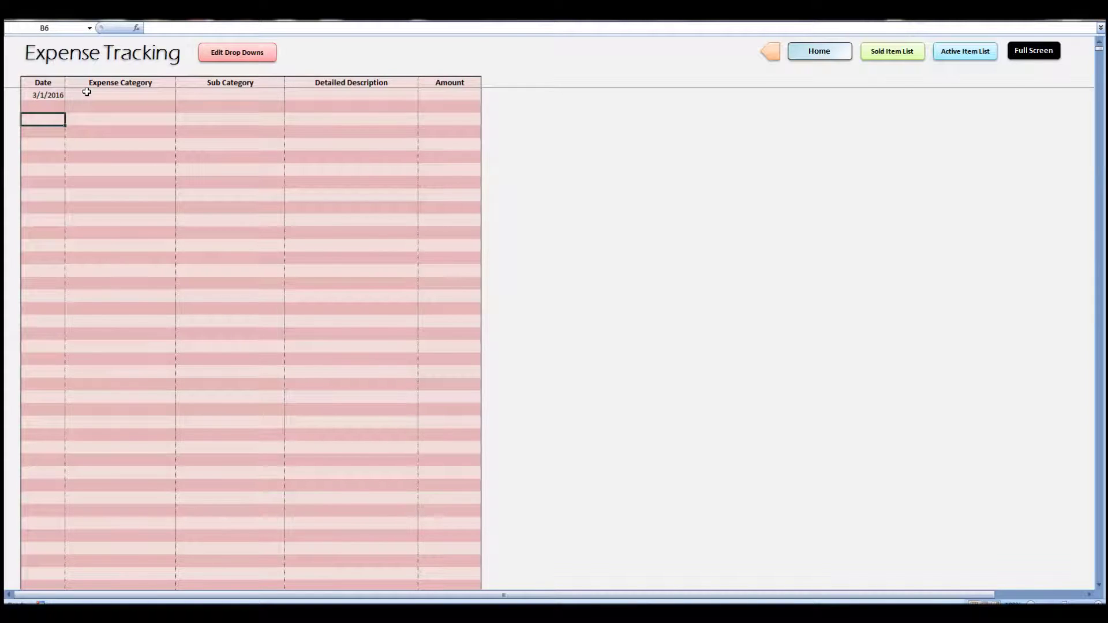
pyautogui.click(87, 93)
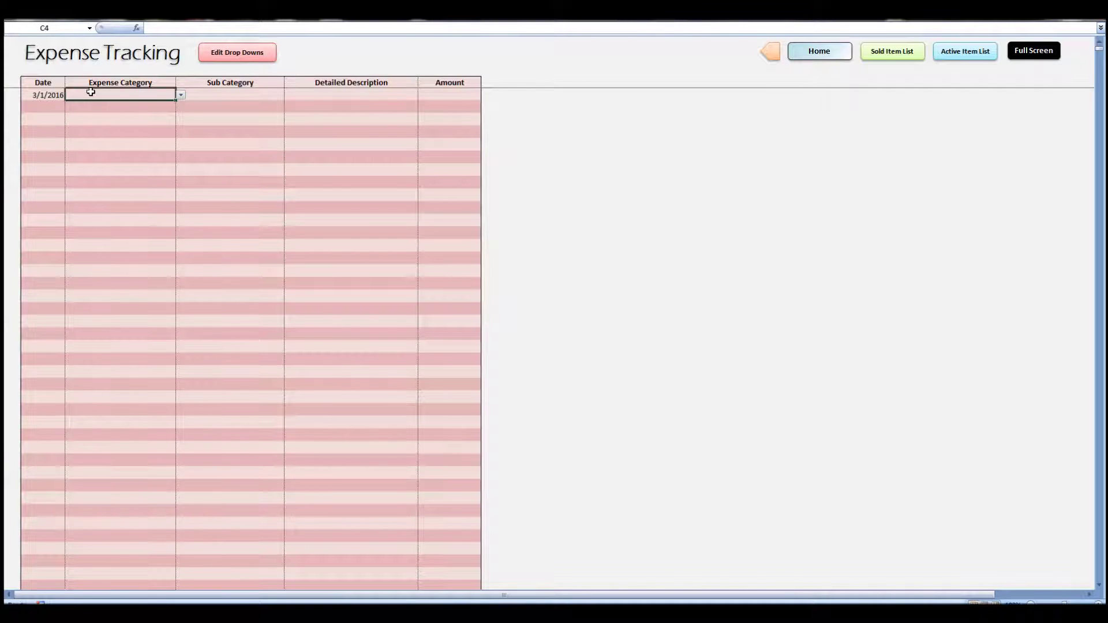
pyautogui.click(182, 96)
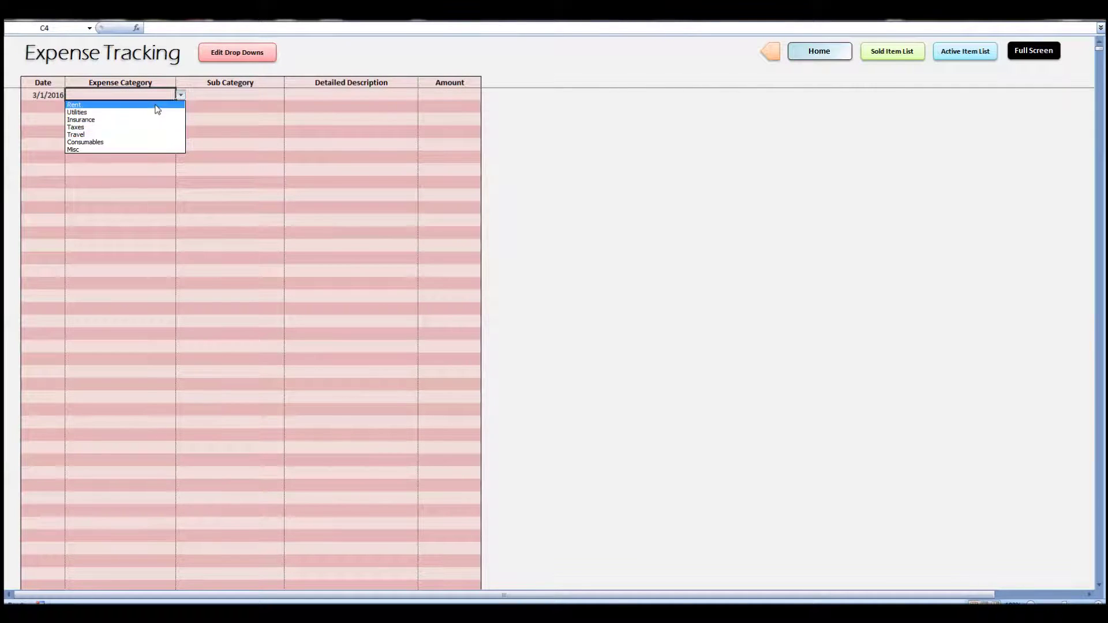
pyautogui.click(157, 113)
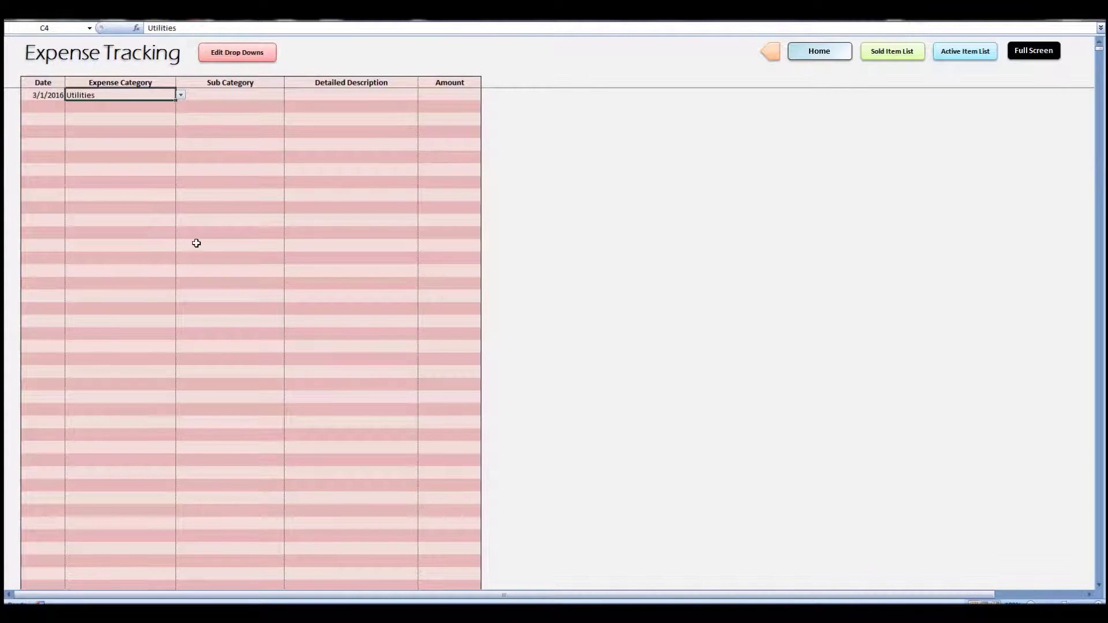
pyautogui.click(223, 94)
pyautogui.click(289, 95)
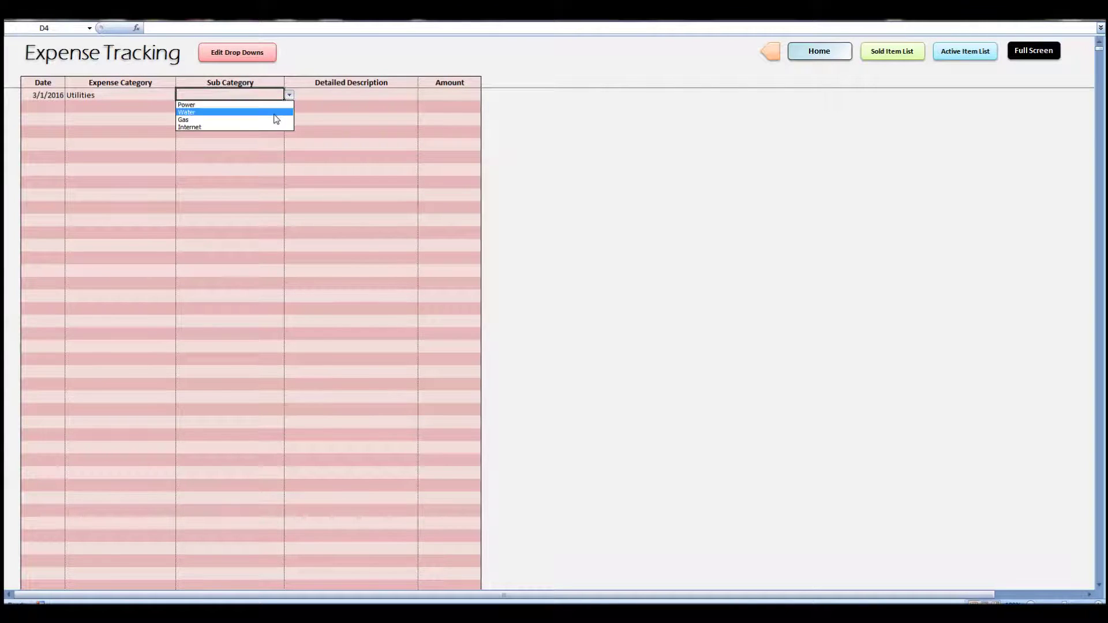
pyautogui.click(272, 119)
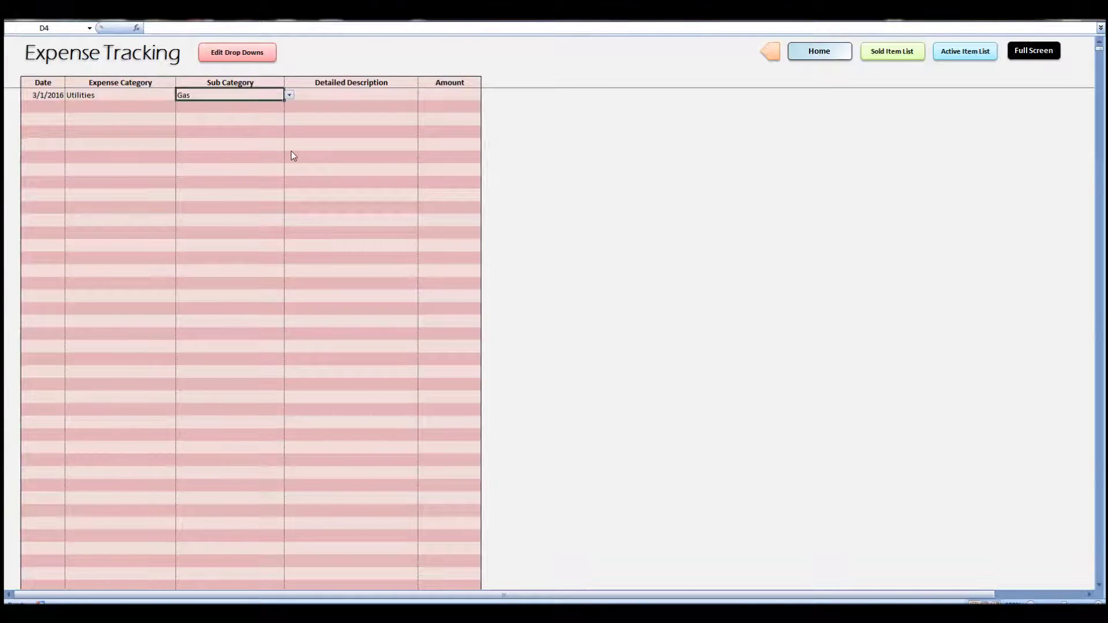
# Enter description 'asdfasdfa' and an amount of $60.00 for the Gas expense
pyautogui.click(326, 100)
pyautogui.write('asdfasdfa')
pyautogui.click(448, 93)
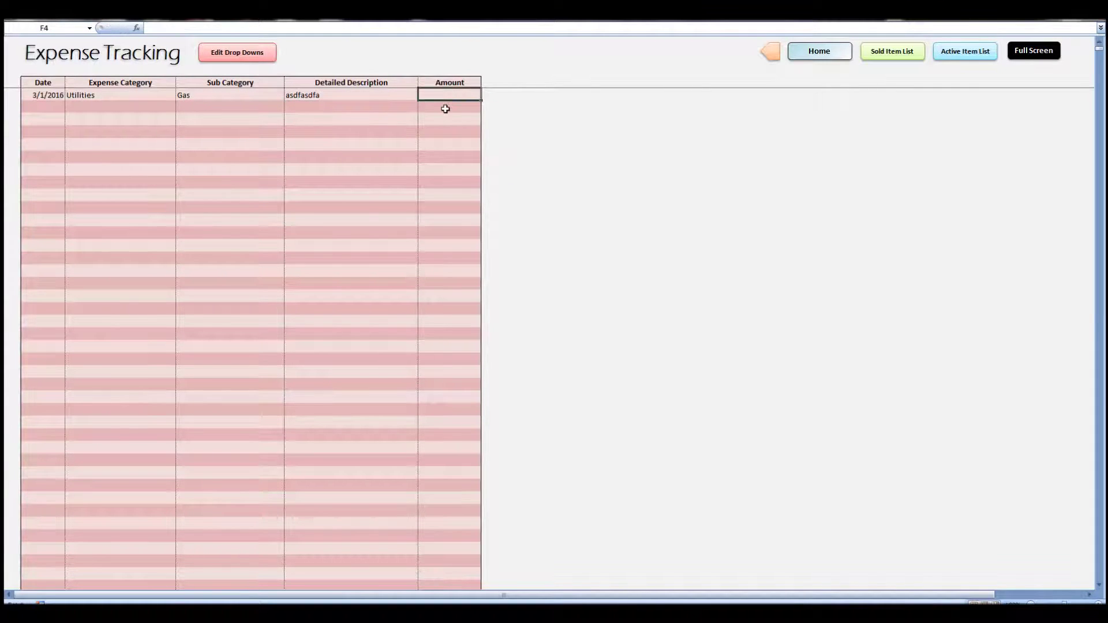
pyautogui.write('60')
pyautogui.press('Return')
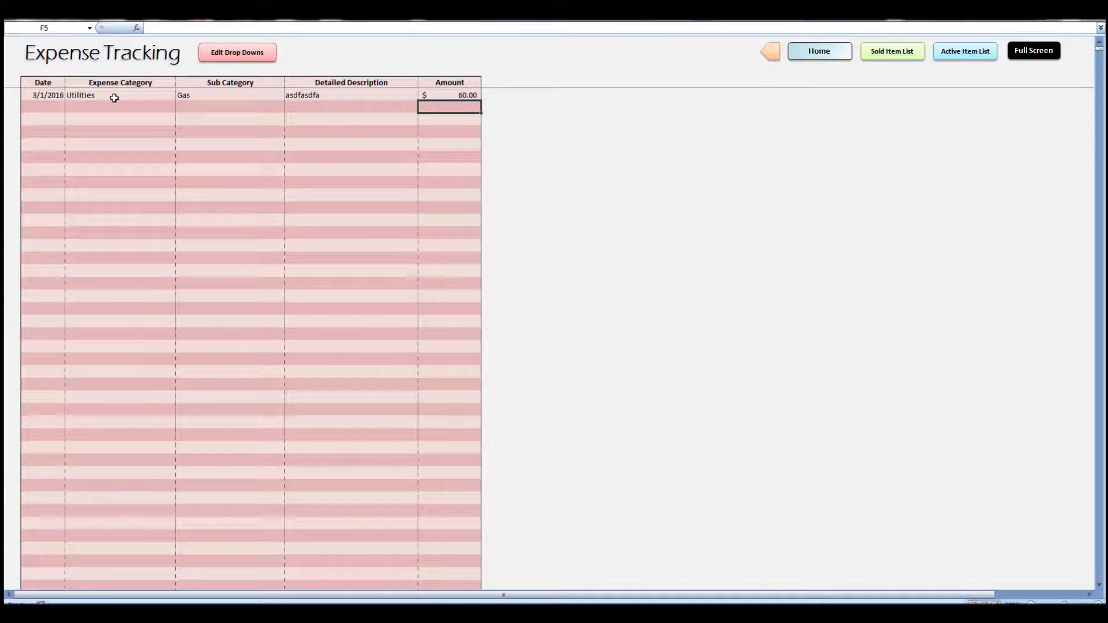
pyautogui.click(193, 94)
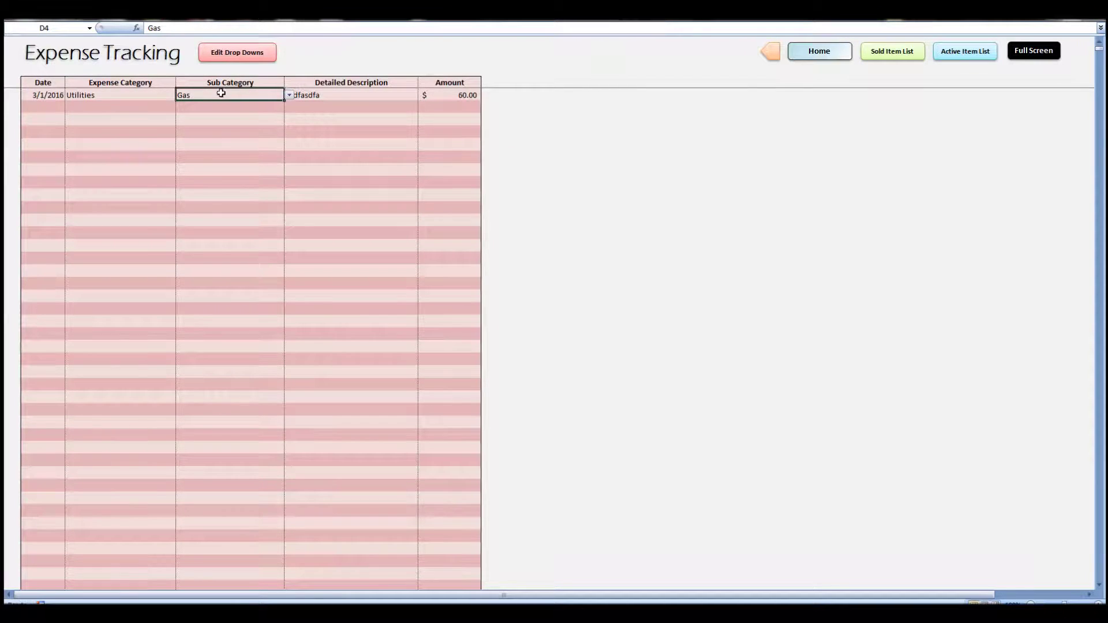
# Open Edit Drop Downs and review the expense categories against their subcategory columns
pyautogui.click(226, 56)
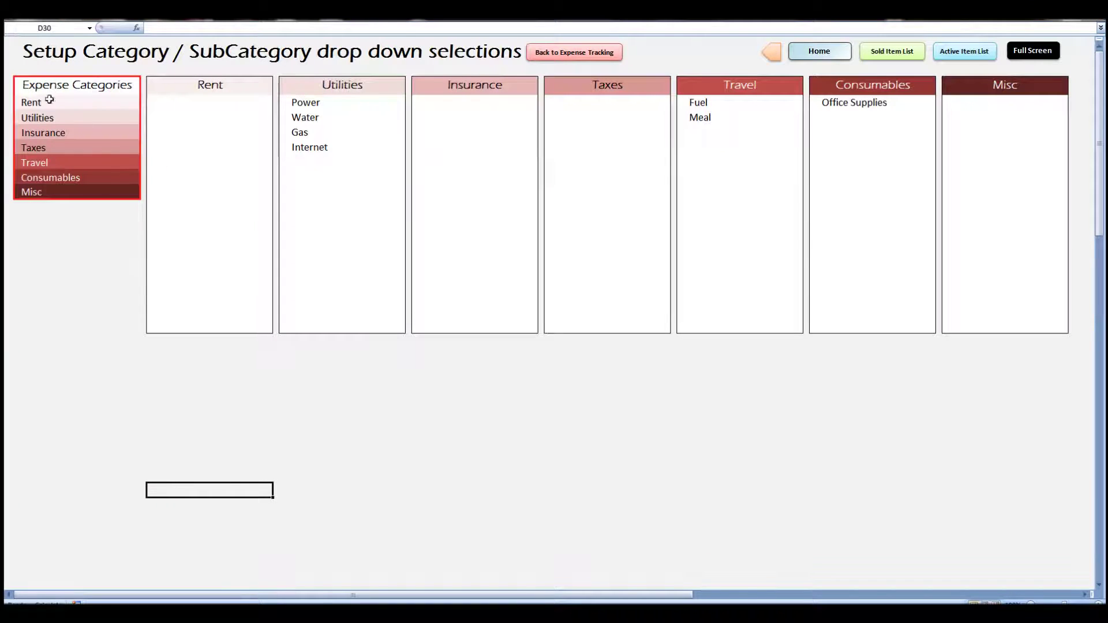
pyautogui.moveTo(49, 100); pyautogui.dragTo(49, 190)
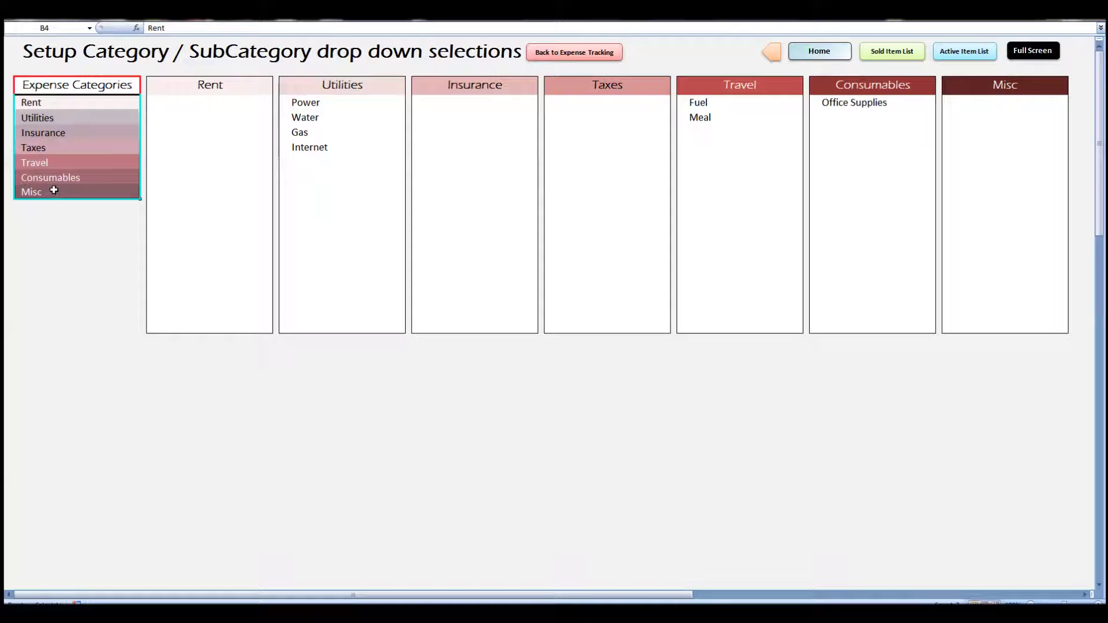
pyautogui.moveTo(58, 101); pyautogui.dragTo(62, 189)
pyautogui.click(57, 102)
pyautogui.click(173, 91)
pyautogui.click(71, 116)
pyautogui.click(360, 88)
pyautogui.click(57, 133)
pyautogui.click(511, 88)
pyautogui.click(78, 150)
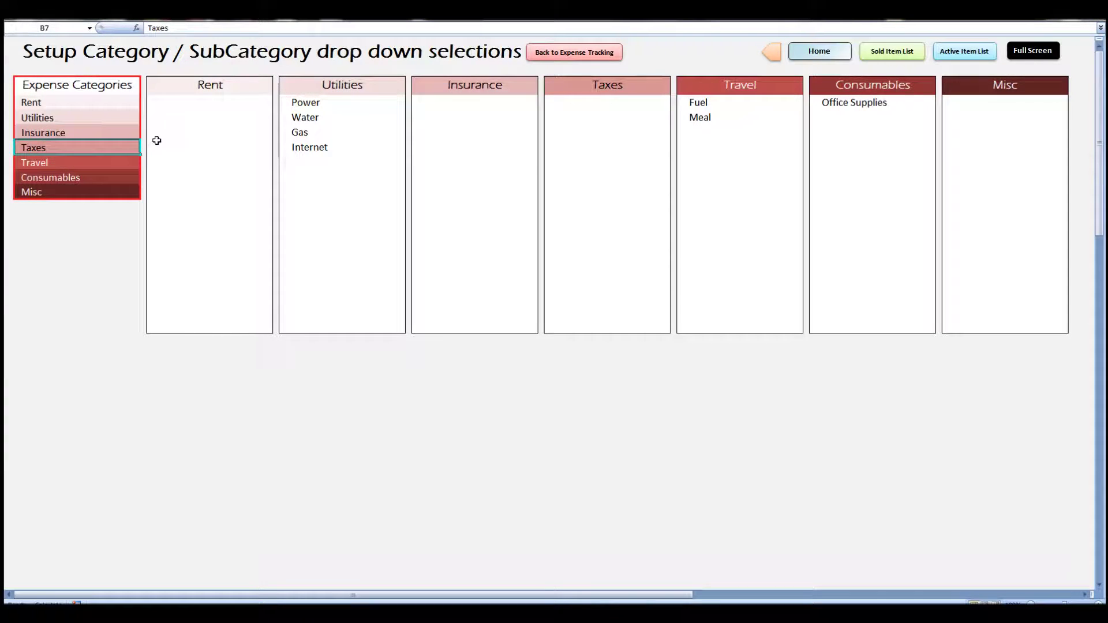
pyautogui.click(608, 84)
pyautogui.click(69, 162)
pyautogui.click(495, 88)
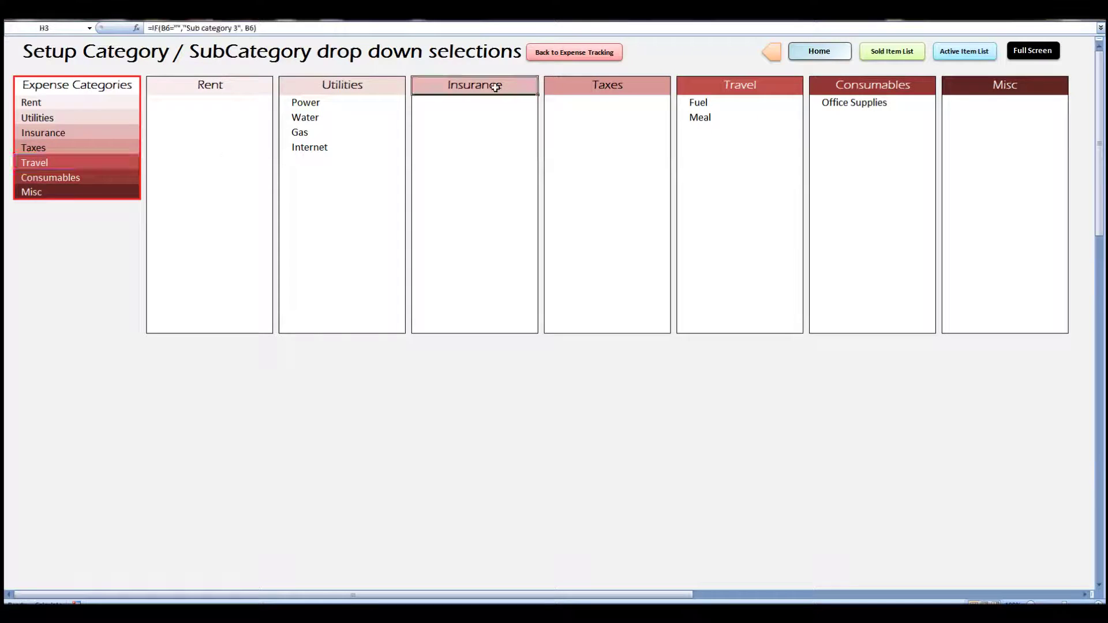
pyautogui.click(104, 132)
pyautogui.click(483, 99)
# Enter Warehouse, Store rent and Car under the Rent column
pyautogui.click(196, 102)
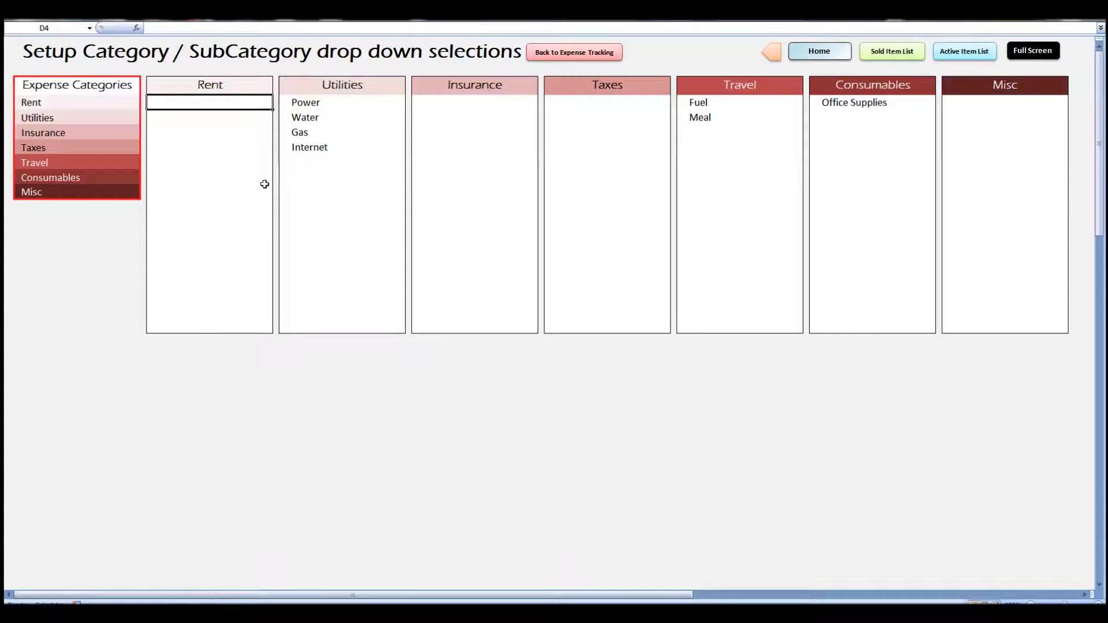
pyautogui.write('Warehou')
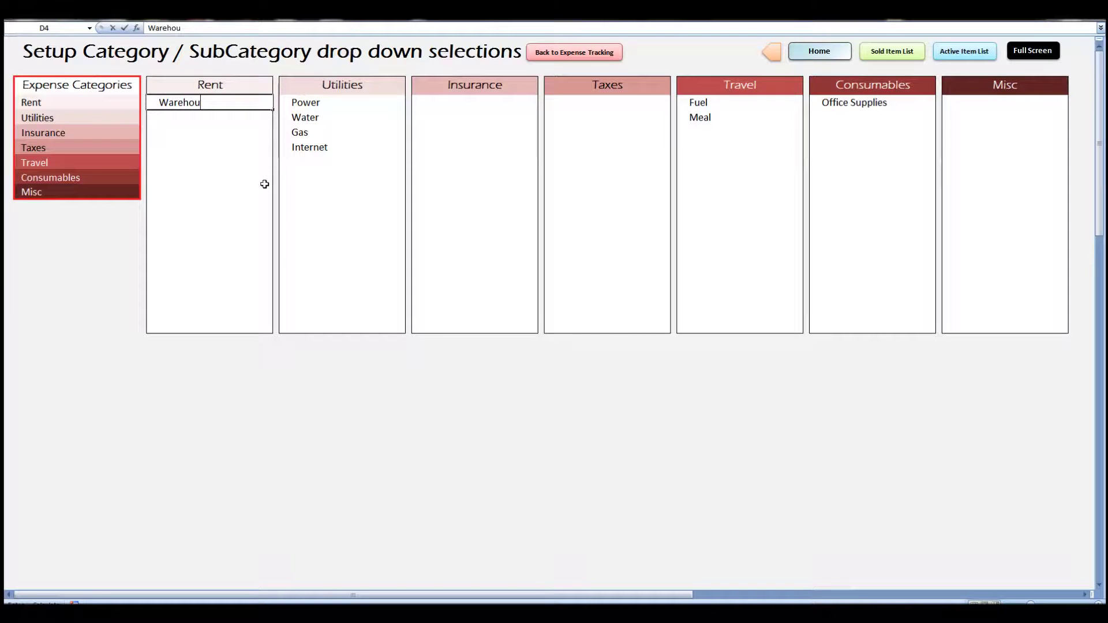
pyautogui.write('se')
pyautogui.press('Return')
pyautogui.write('S')
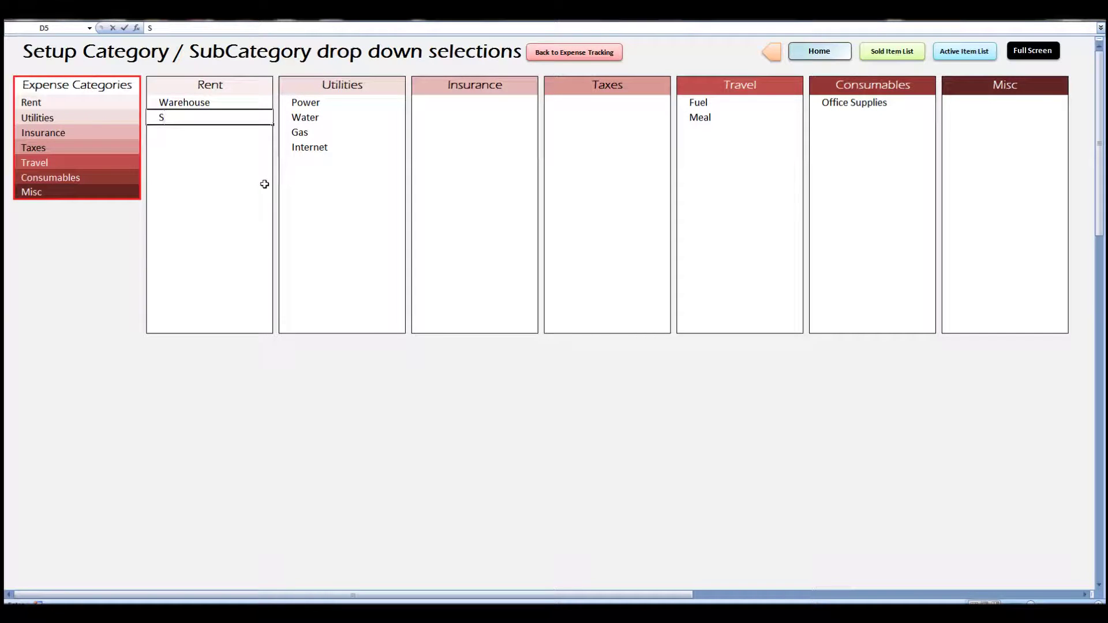
pyautogui.write('tore rent')
pyautogui.press('Return')
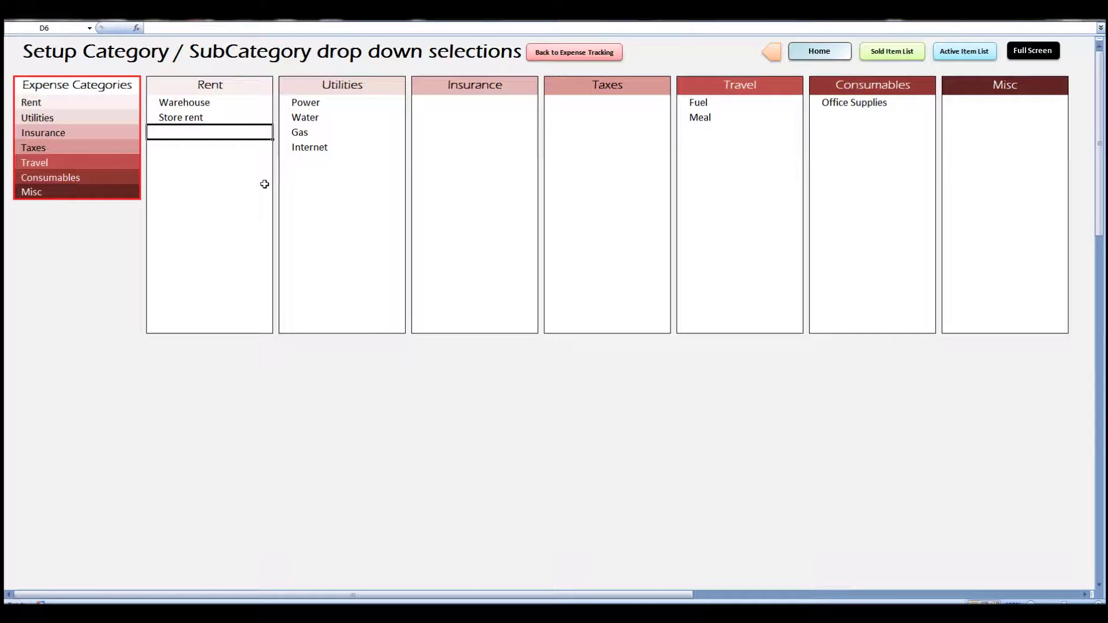
pyautogui.write('Car')
pyautogui.press('Return')
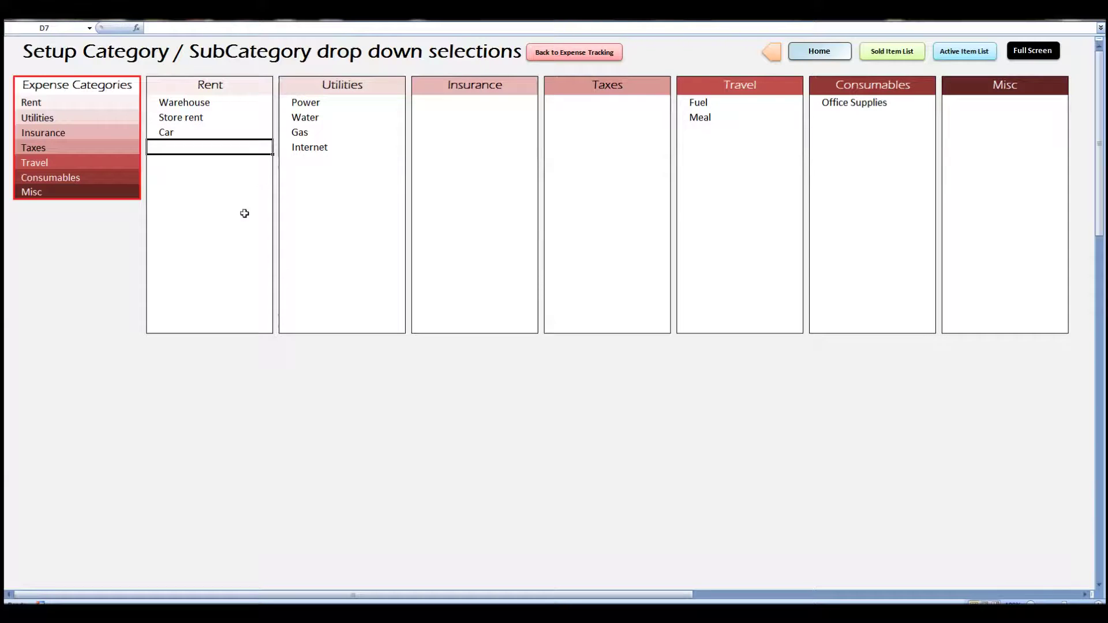
# Back on Expense Tracking, start a 2/5/2016 expense under Rent with subcategory Warehouse
pyautogui.click(574, 58)
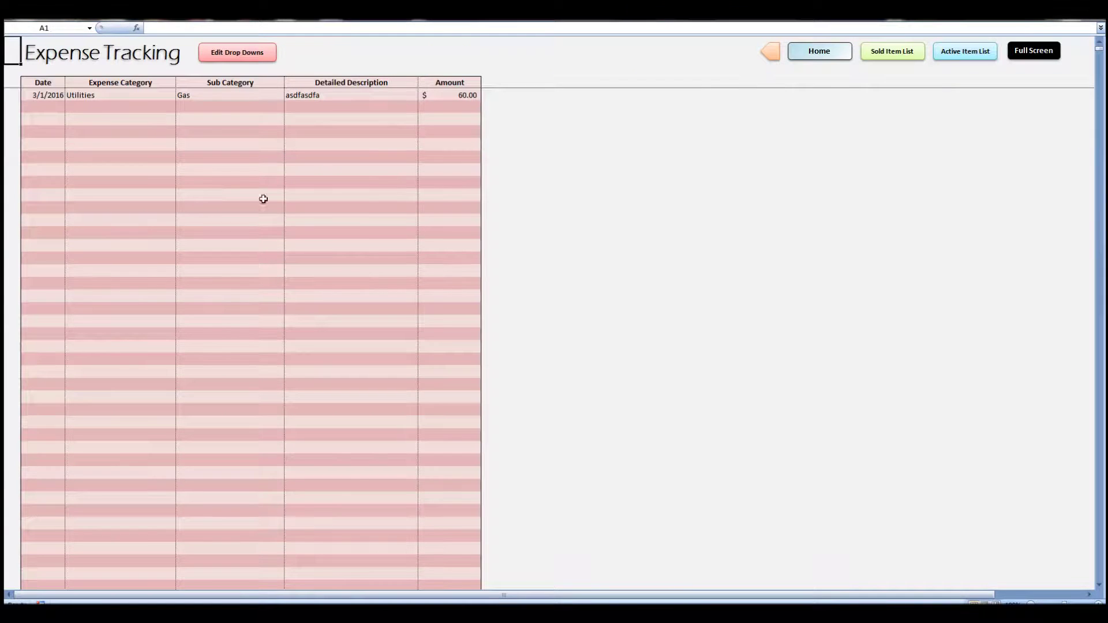
pyautogui.click(60, 108)
pyautogui.write('2/5')
pyautogui.click(139, 107)
pyautogui.click(180, 107)
pyautogui.click(136, 118)
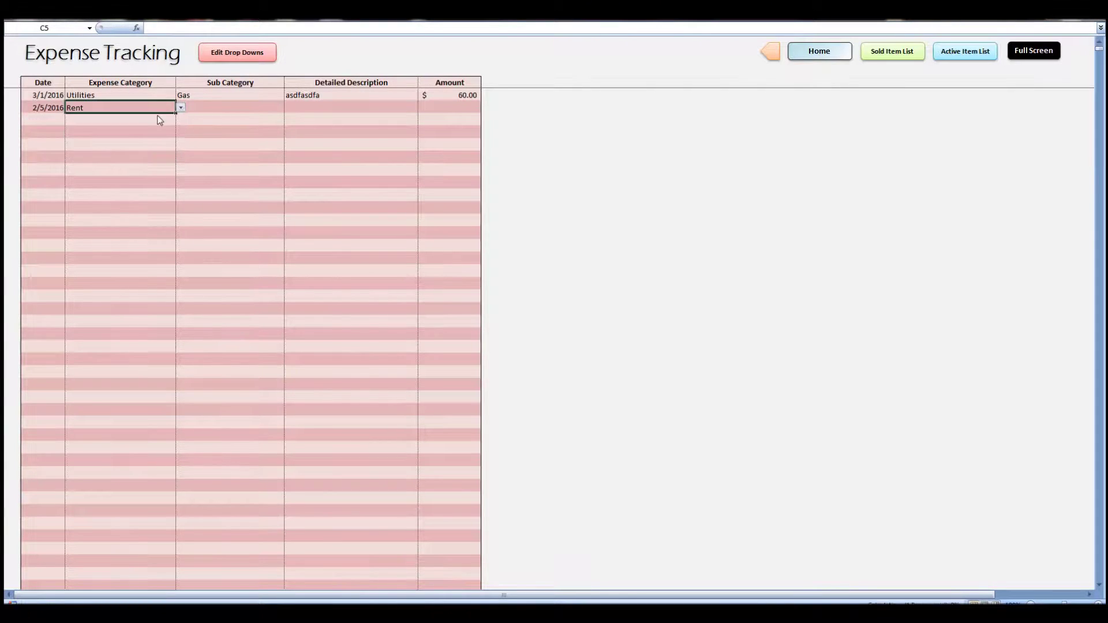
pyautogui.click(242, 110)
pyautogui.click(289, 108)
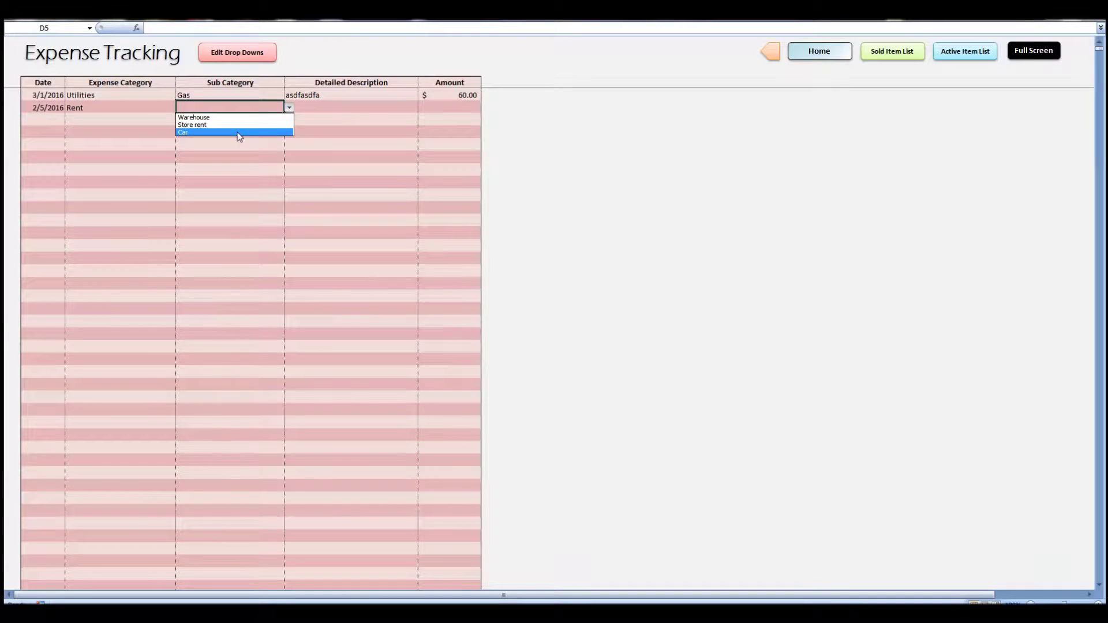
pyautogui.click(248, 119)
# Enter $34.00 as the Rent/Warehouse amount and return to the home dashboard
pyautogui.click(312, 107)
pyautogui.click(447, 107)
pyautogui.write('34')
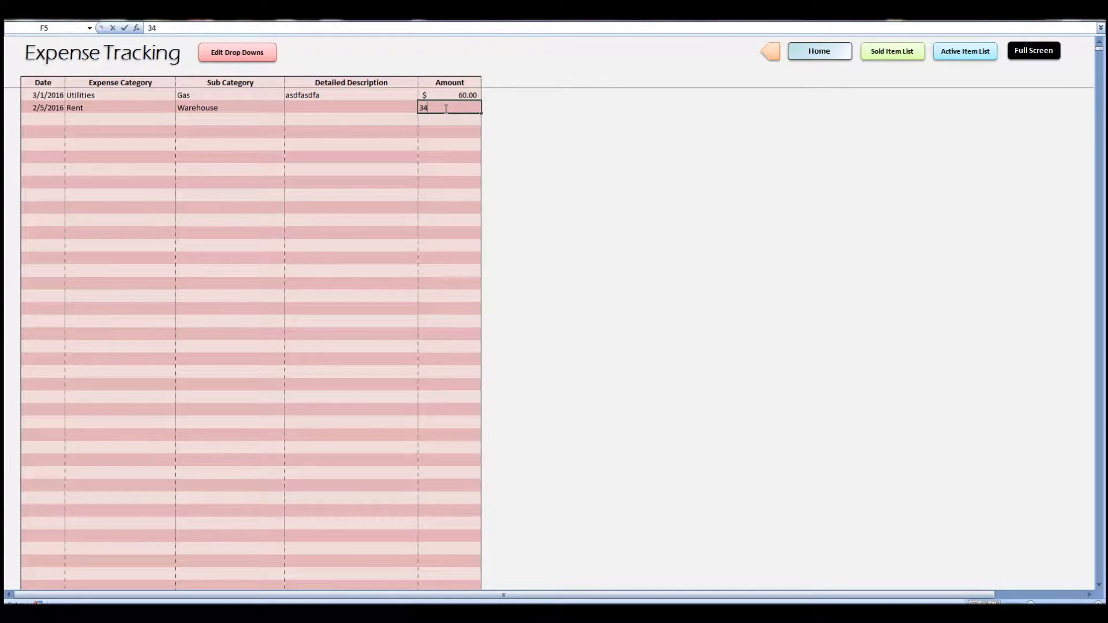
pyautogui.press('Return')
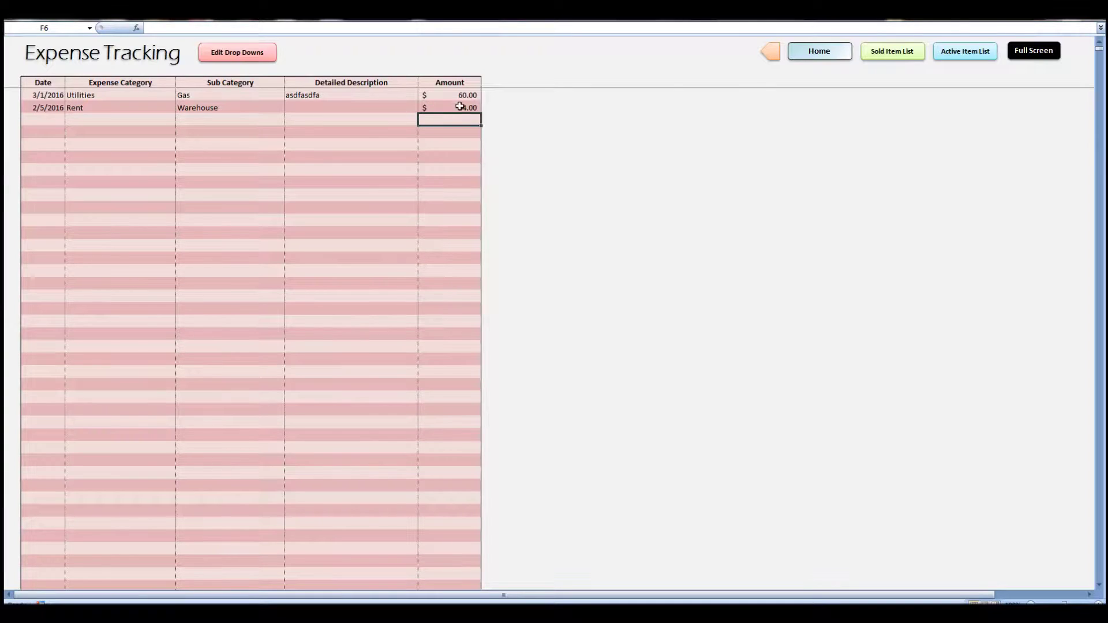
pyautogui.click(819, 50)
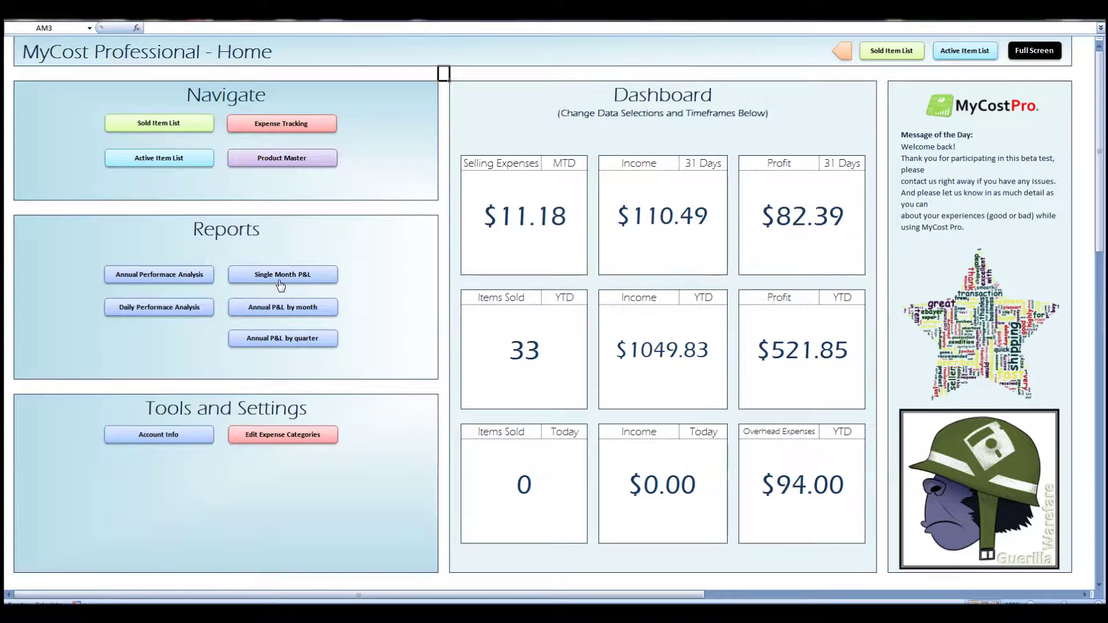
# Switch the first dashboard tile from Selling Expenses MTD to Overhead Expenses YTD
pyautogui.click(519, 166)
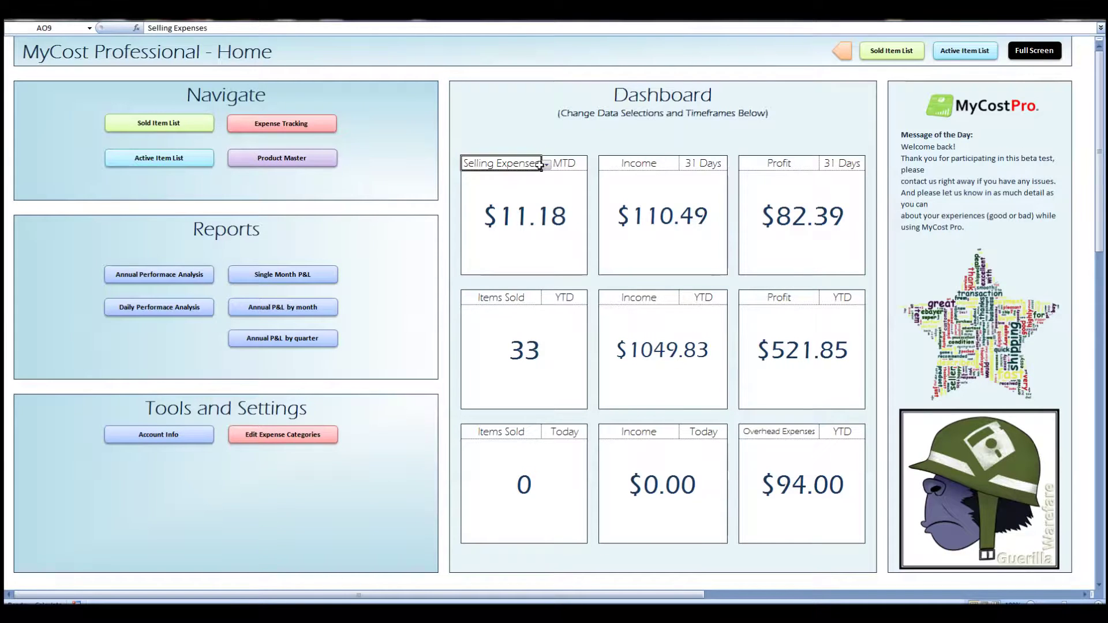
pyautogui.click(546, 165)
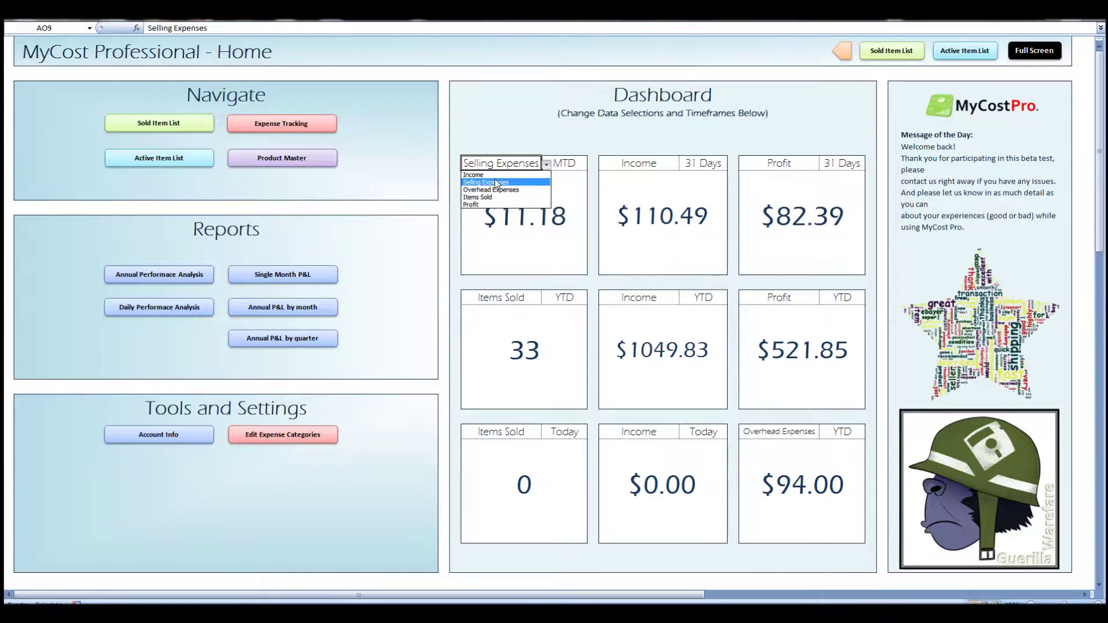
pyautogui.click(495, 190)
pyautogui.click(556, 164)
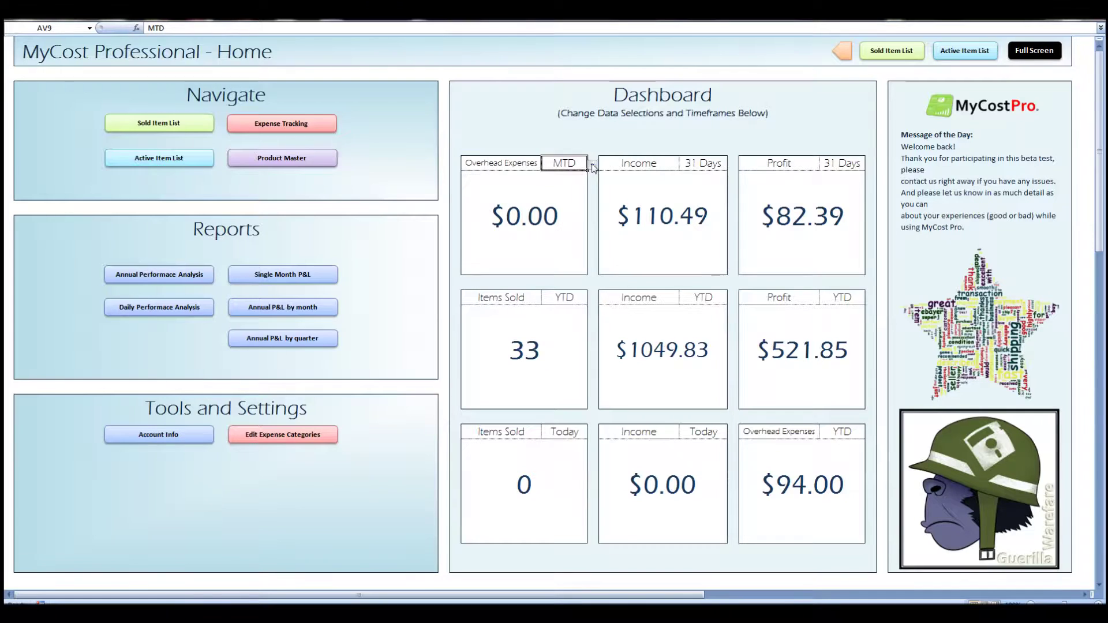
pyautogui.click(592, 164)
pyautogui.click(551, 174)
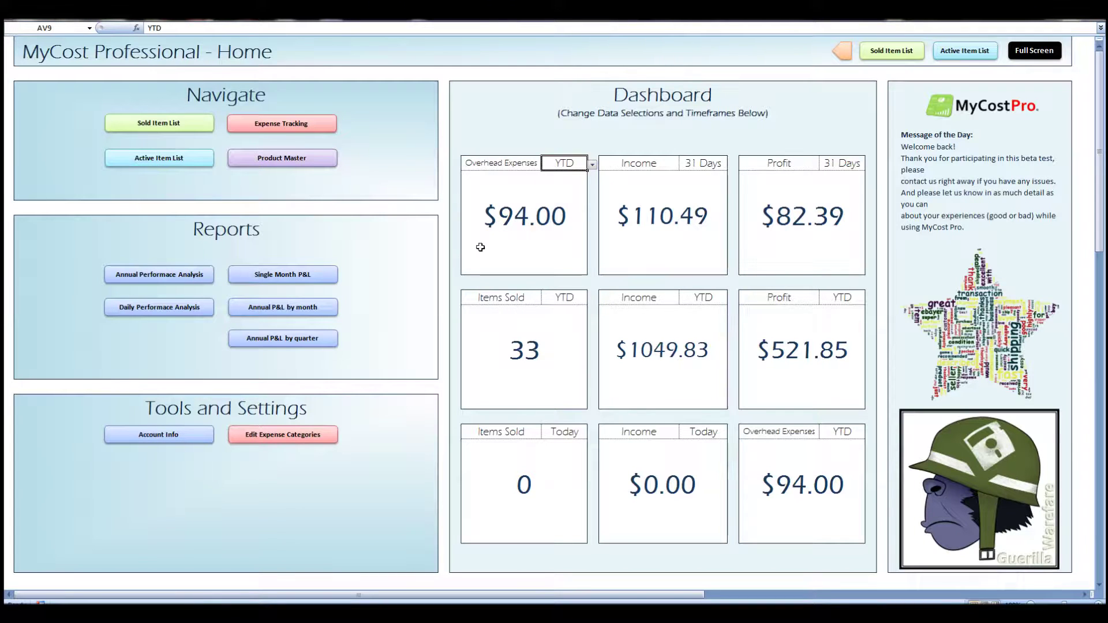
# Check the two logged amounts total $94.00, then open the Daily Performance Analysis report
pyautogui.click(276, 129)
pyautogui.moveTo(467, 97); pyautogui.dragTo(469, 110)
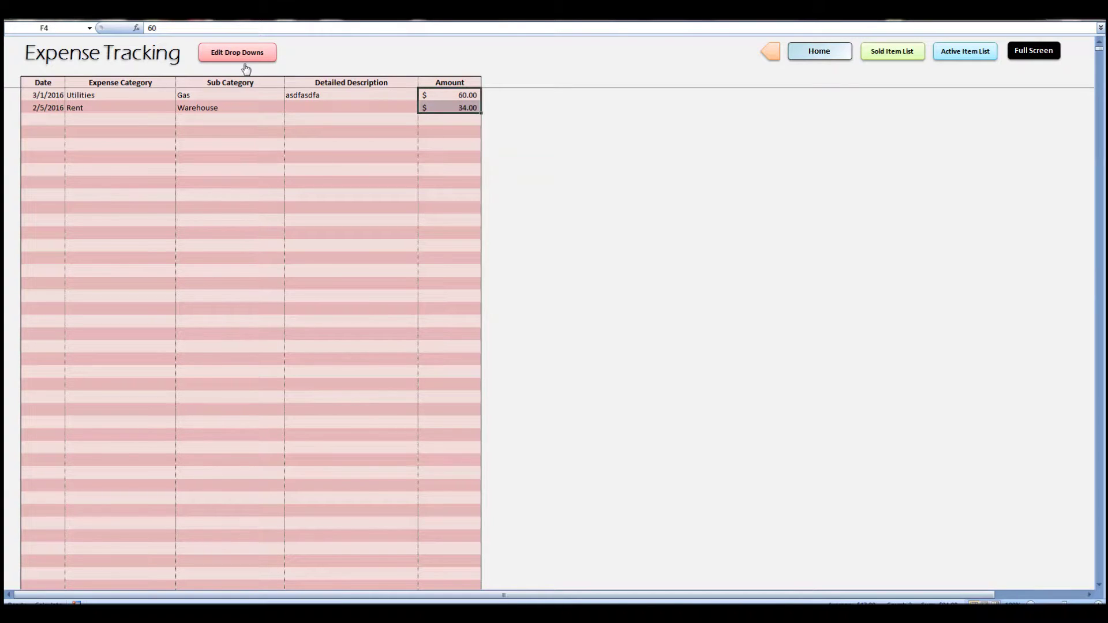
pyautogui.click(811, 58)
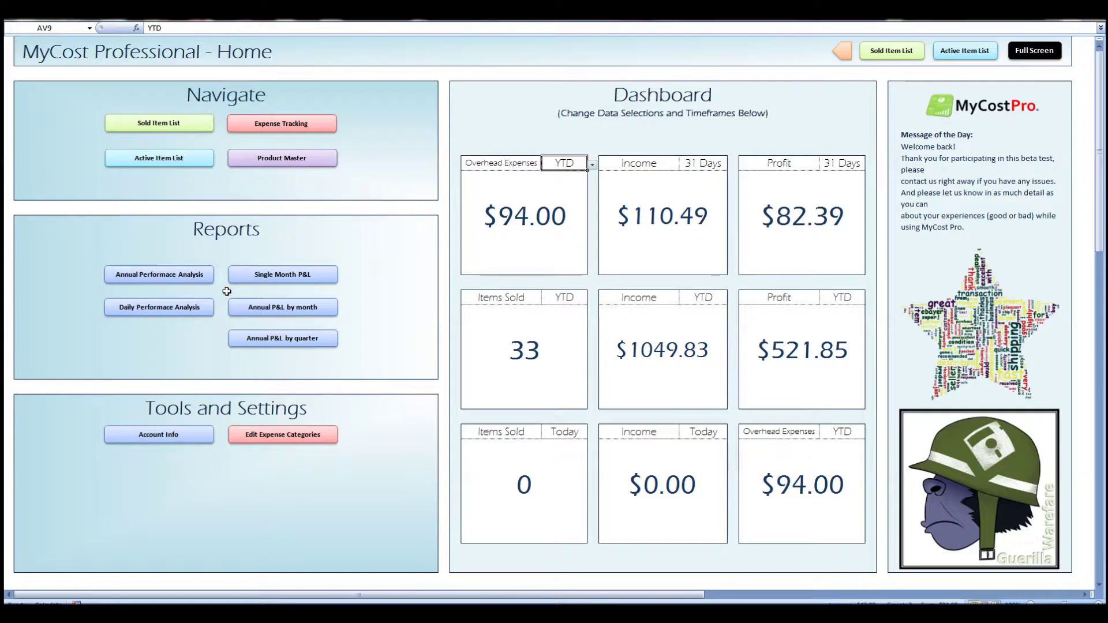
pyautogui.click(180, 307)
# Switch the performance report to February 2016 and inspect the day 05 expense
pyautogui.click(448, 56)
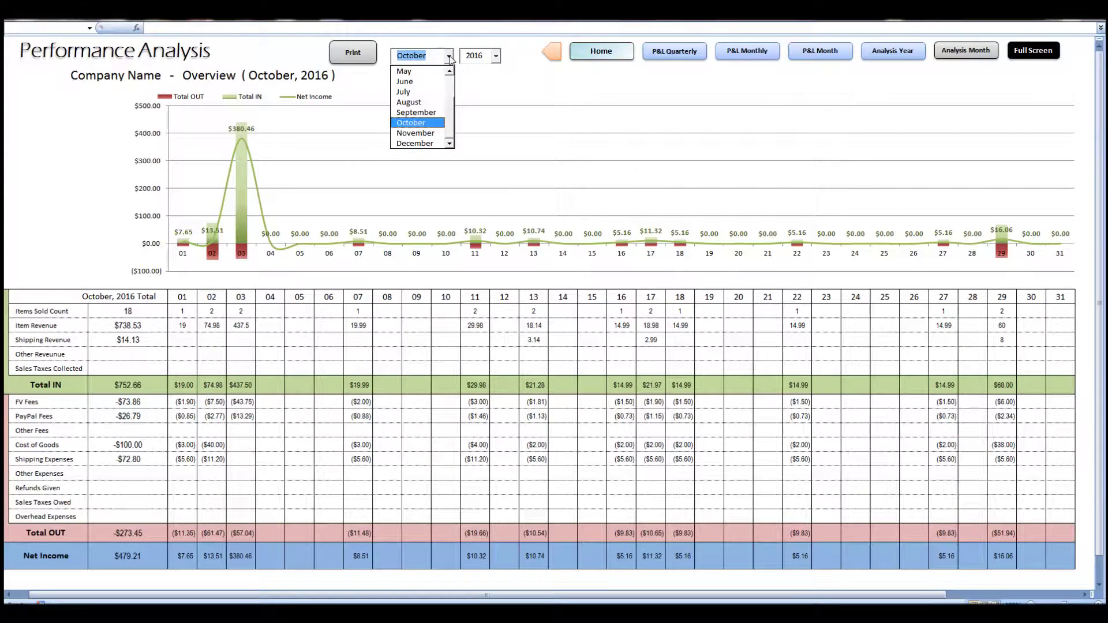
pyautogui.scroll(2, 449, 76)
pyautogui.click(417, 81)
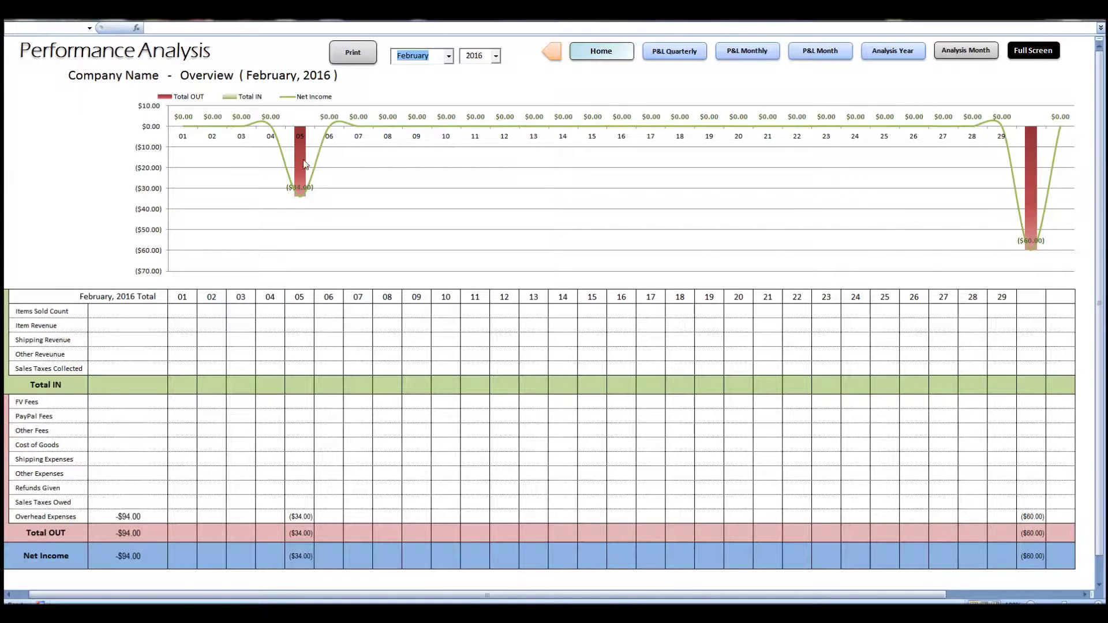
pyautogui.click(301, 196)
# Return to the home dashboard, which shows $94.00 YTD overhead alongside $521.85 YTD profit
pyautogui.click(601, 53)
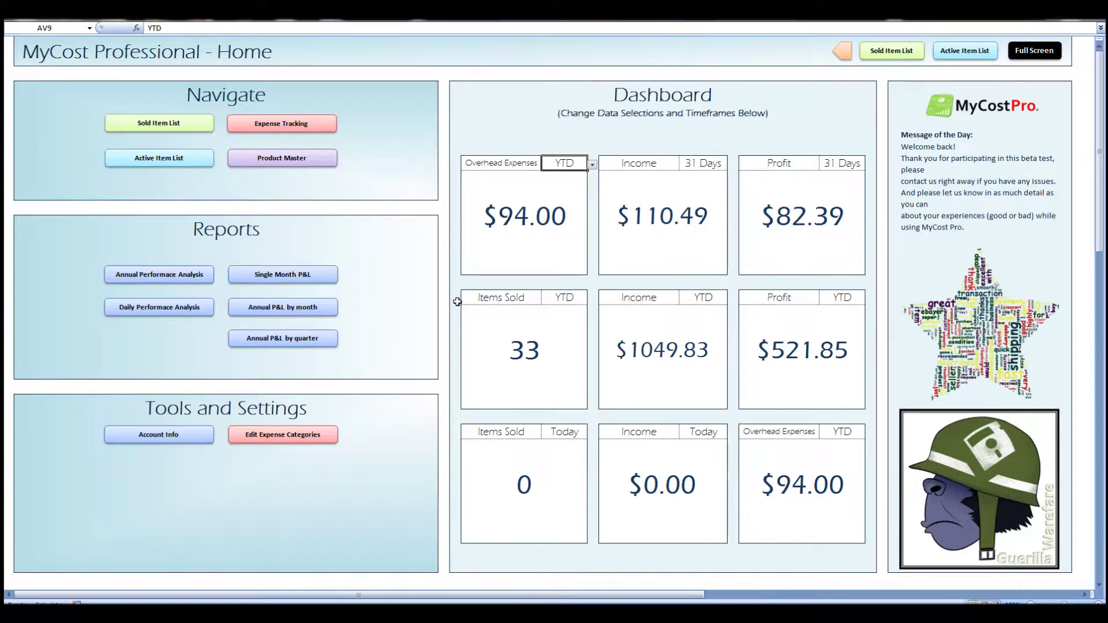